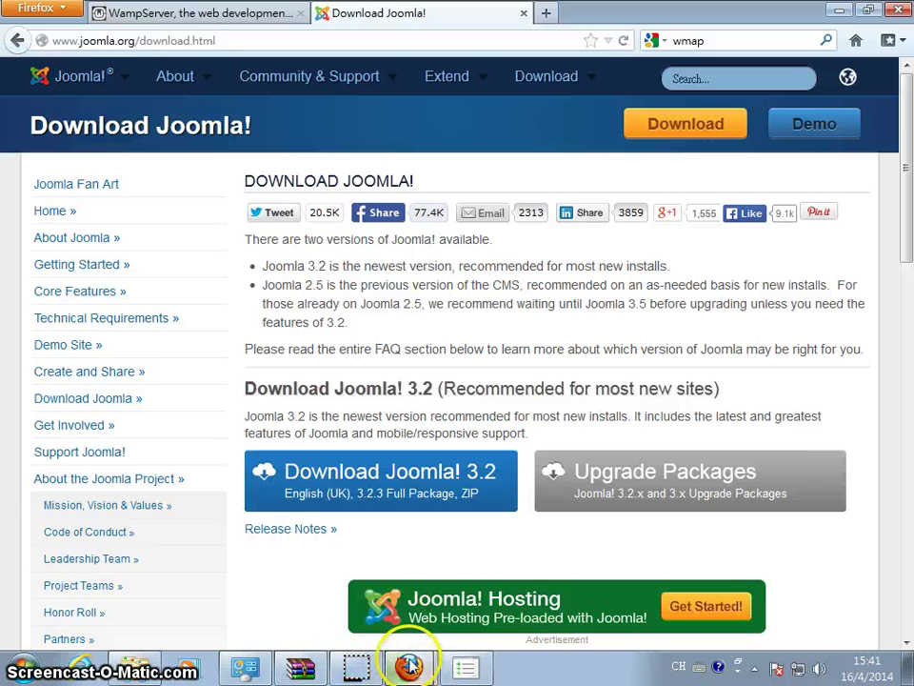
Switch Firefox from the Joomla download page to the WampServer home page tab
mouse_move(408, 667)
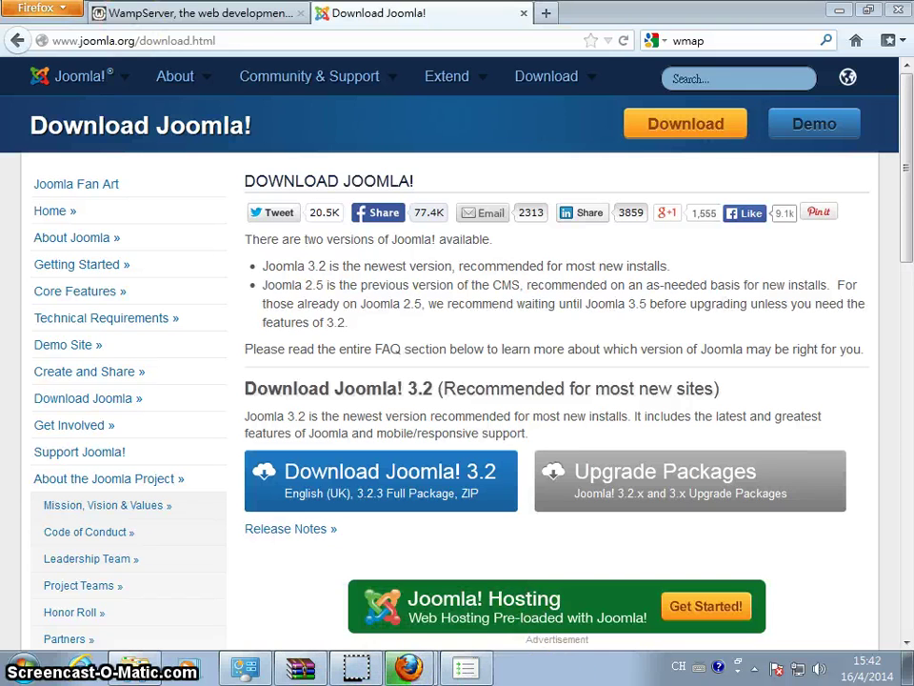
click(229, 17)
click(203, 28)
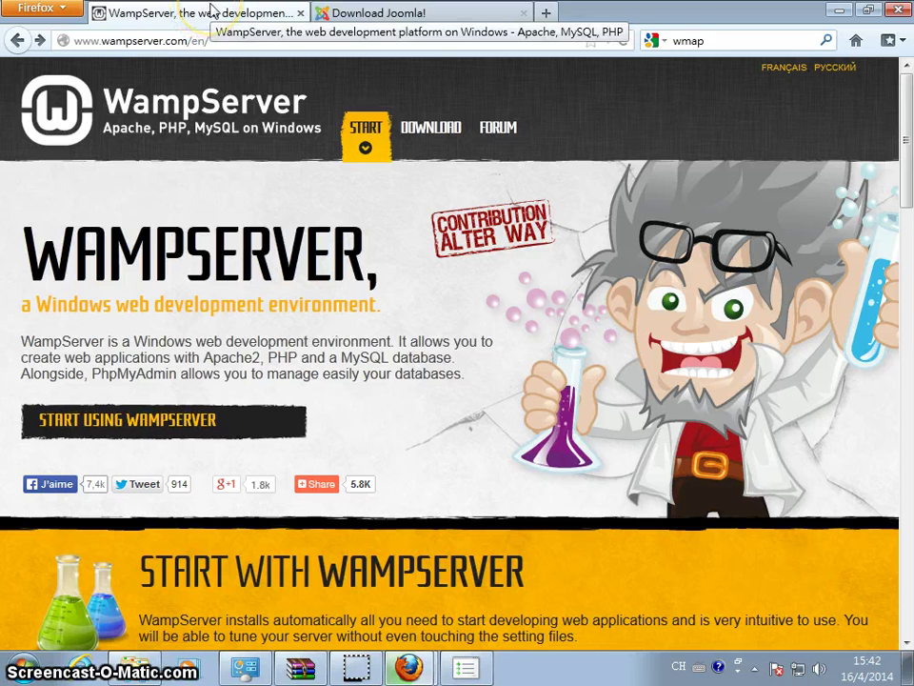
Jump to the WampServer Downloads section listing the 2.4 and 2.2E packages
click(197, 13)
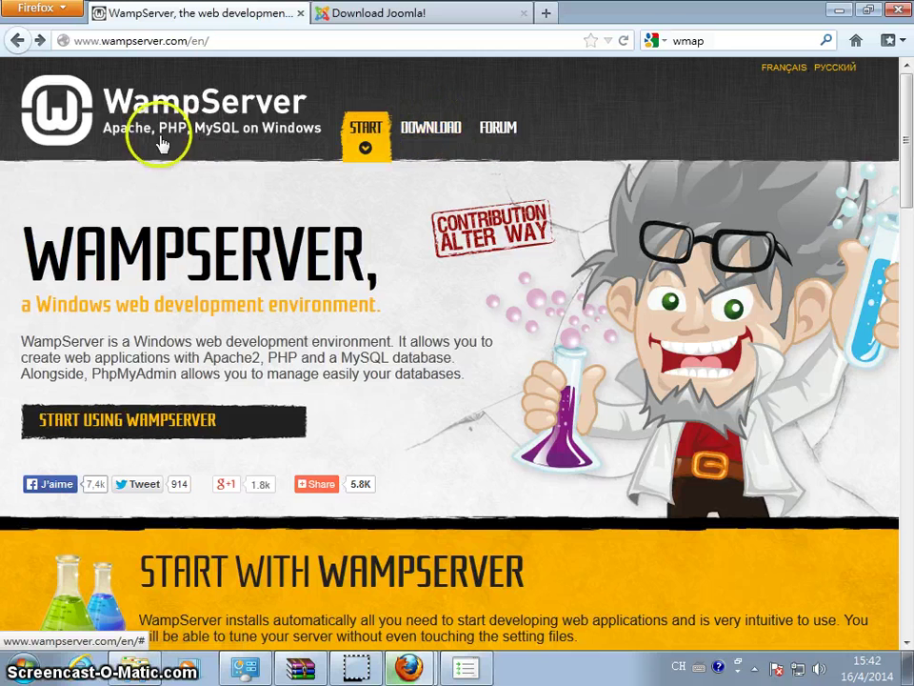
click(412, 133)
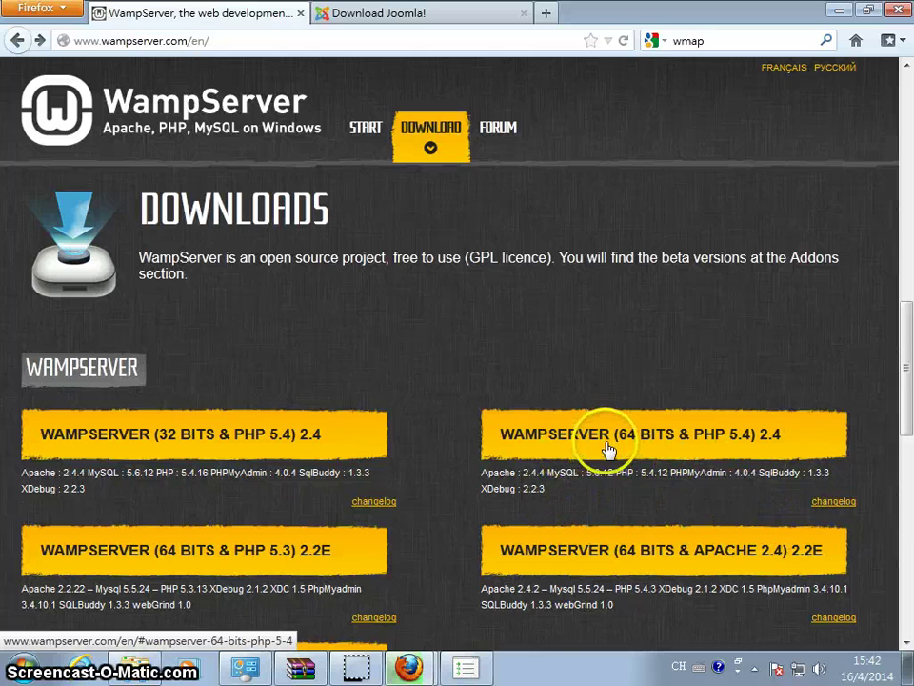
click(608, 448)
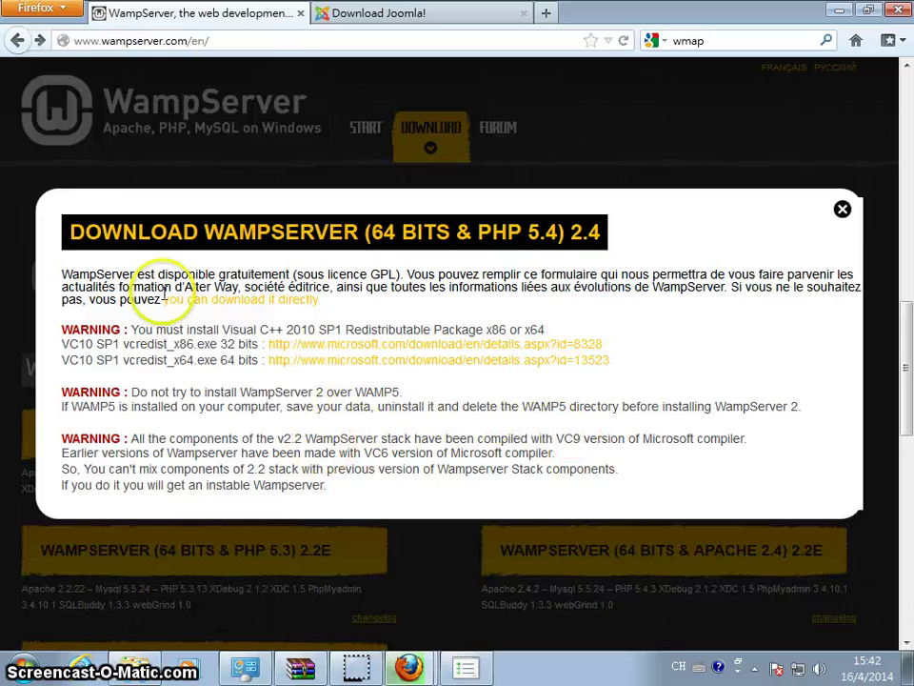
click(257, 327)
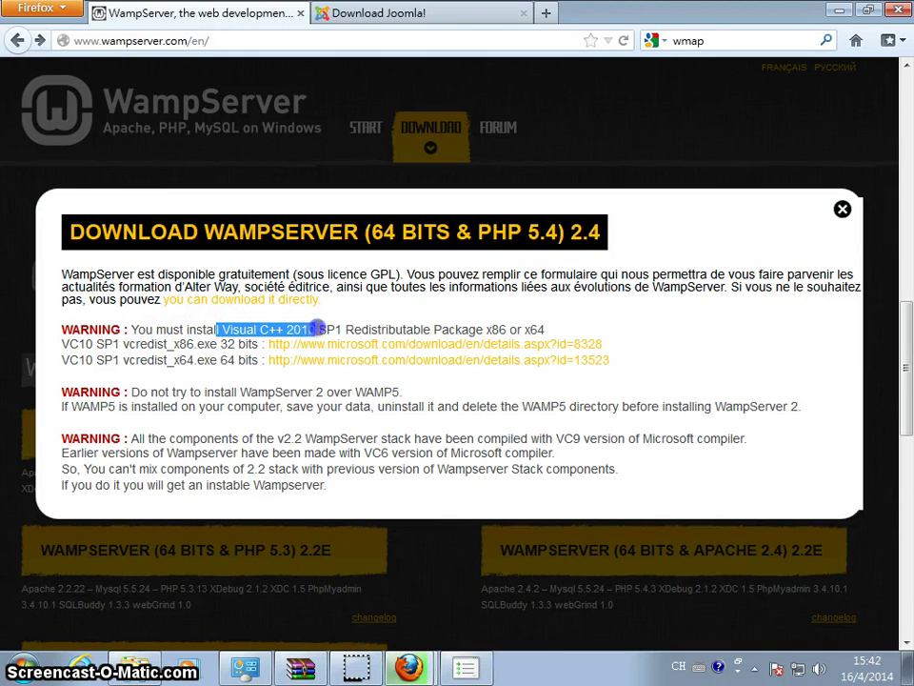
click(265, 329)
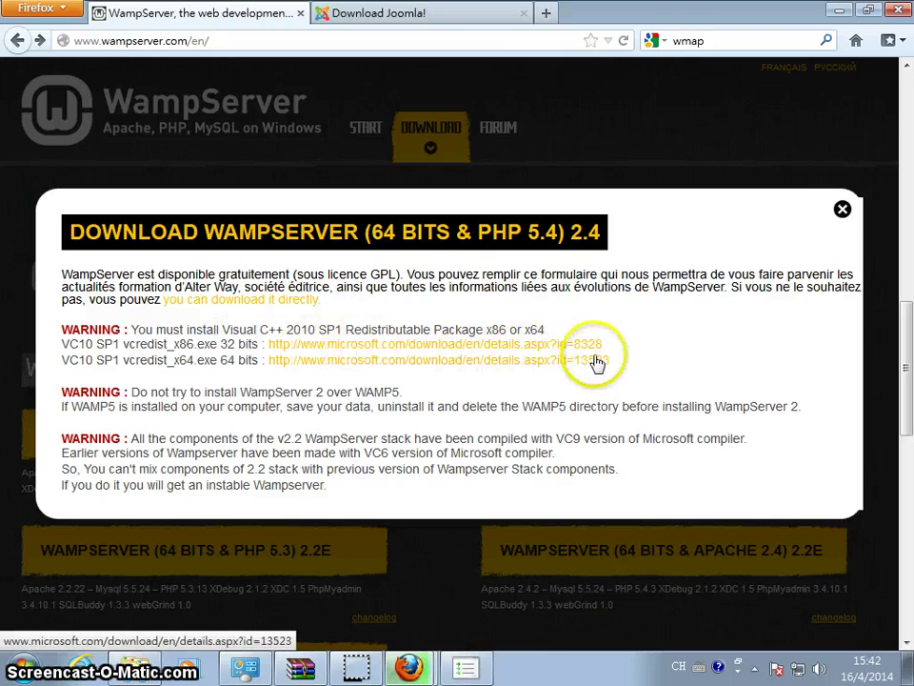
click(843, 210)
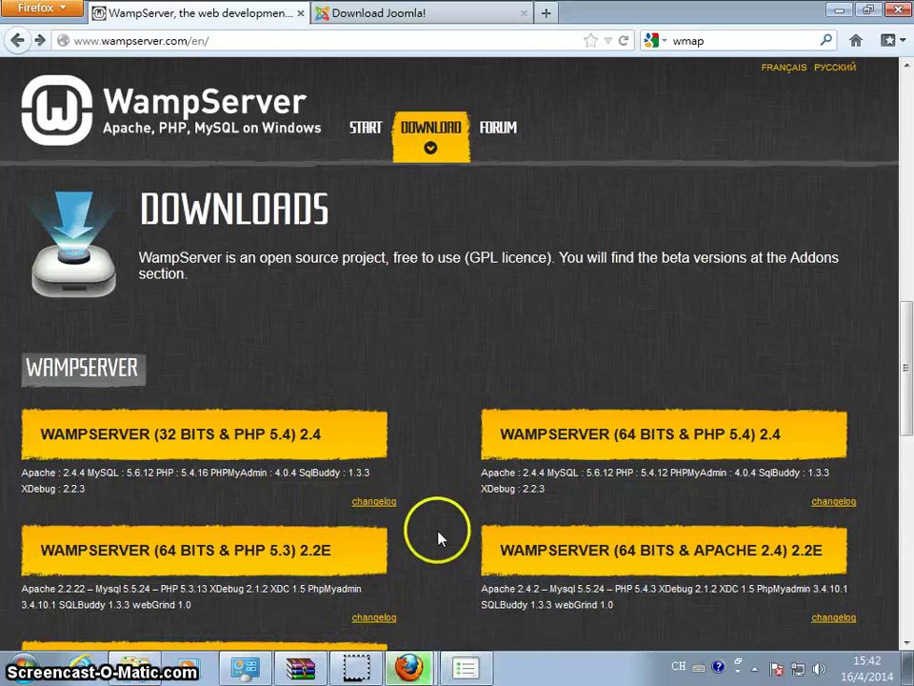
scroll(409, 638, down, 2)
scroll(419, 636, up, 4)
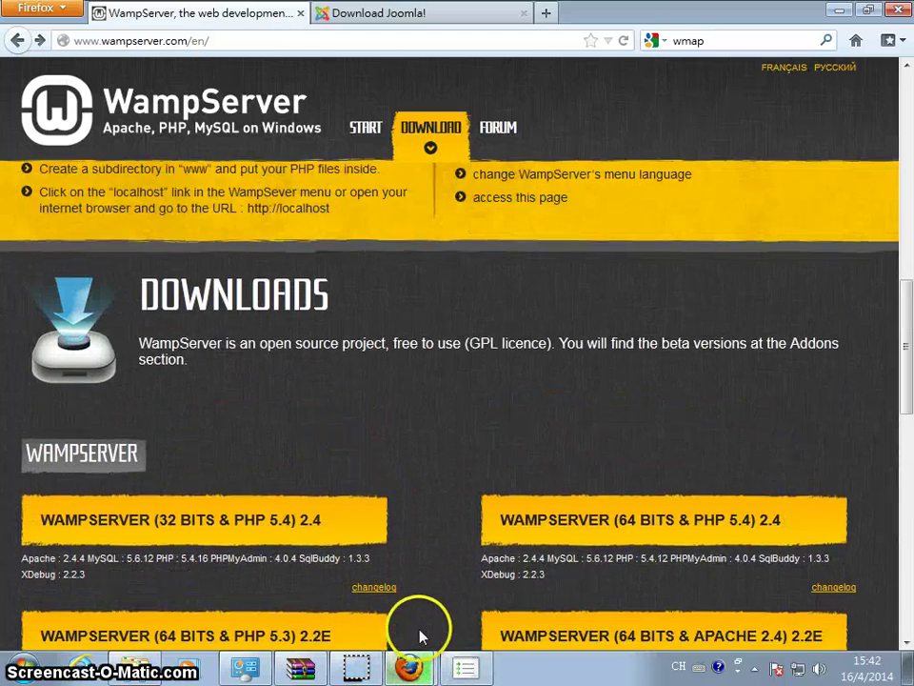
scroll(419, 632, down, 2)
Launch the downloaded Wampserver2.4-x64.exe from Firefox Downloads and allow it to run
mouse_move(410, 667)
click(281, 632)
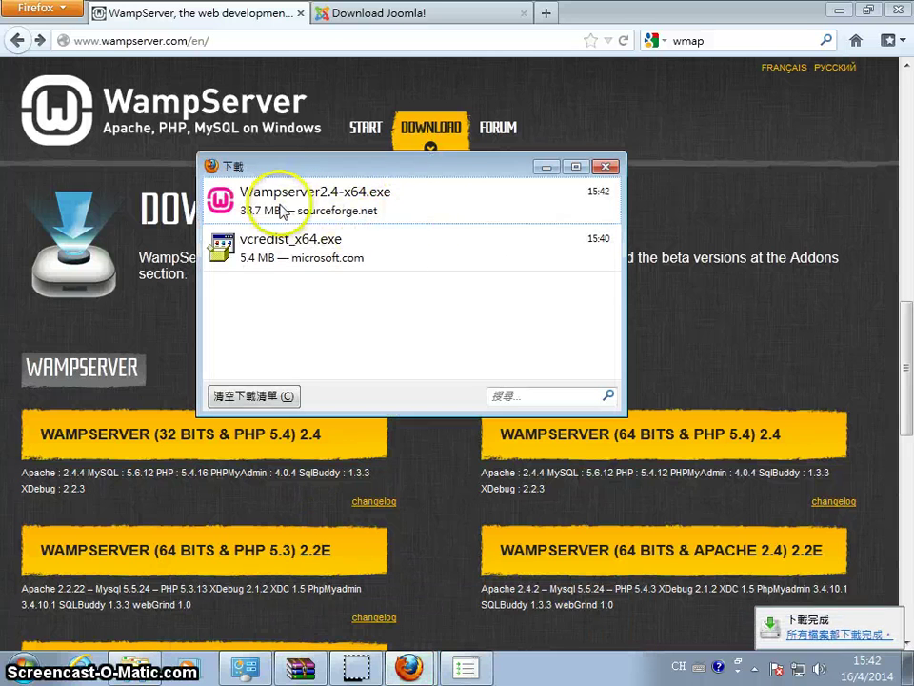
double_click(281, 212)
click(555, 347)
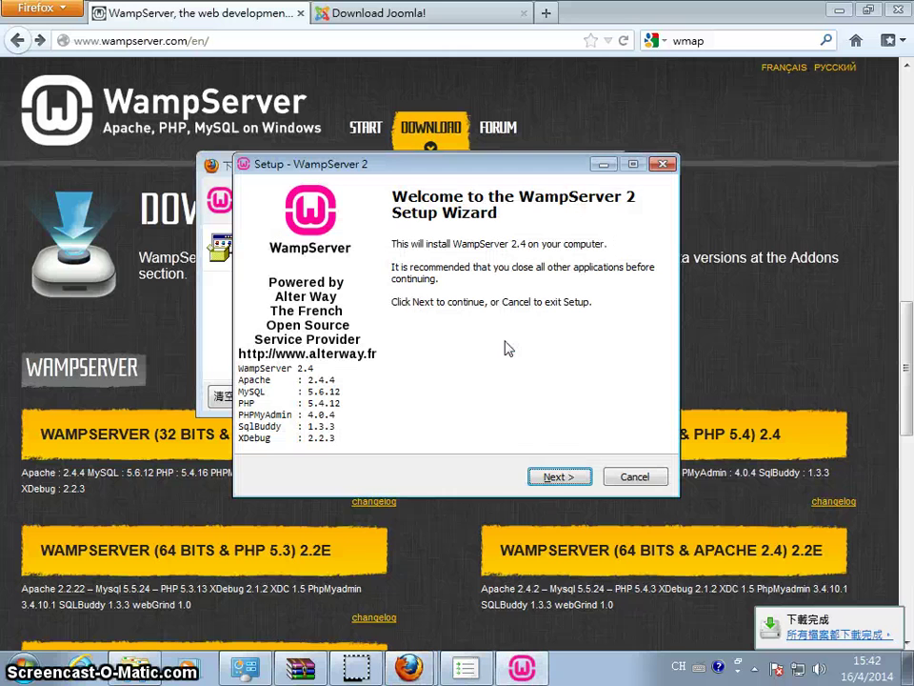
Accept the licence and install into c:\wamp with Quick Launch and Desktop icons
click(564, 479)
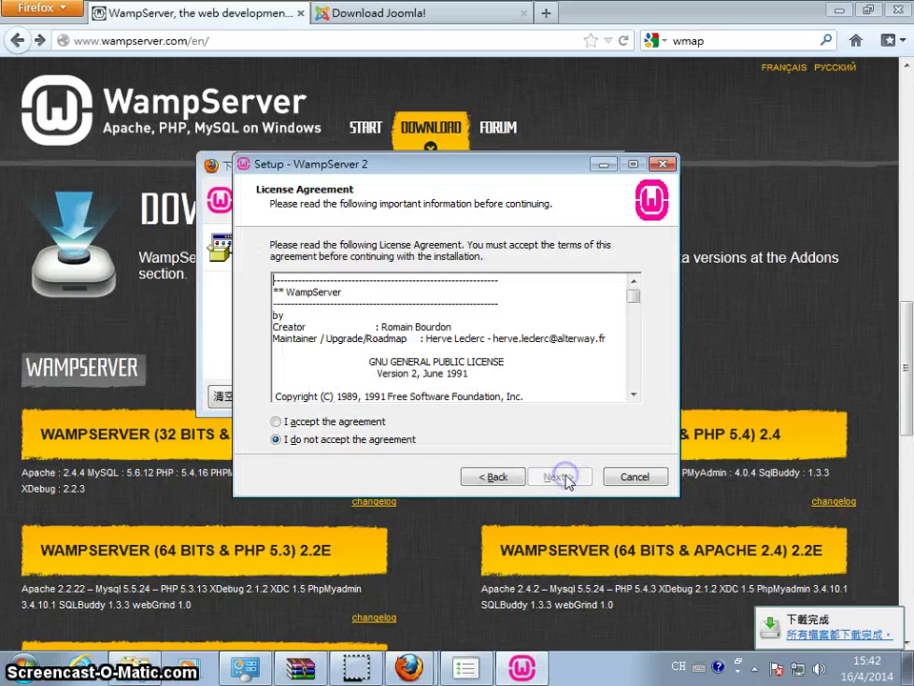
click(273, 418)
click(551, 478)
click(552, 479)
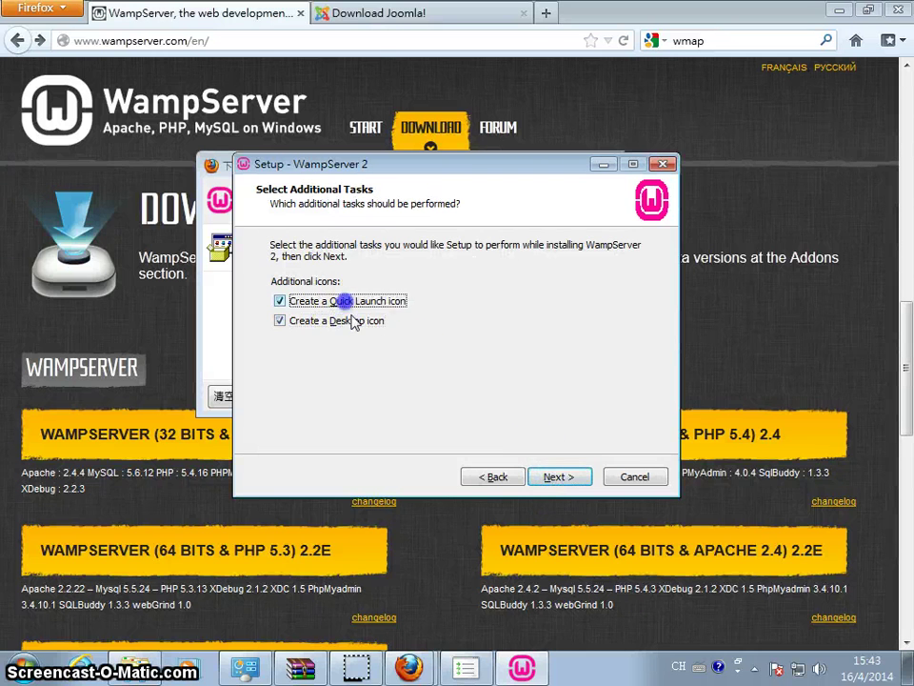
click(553, 476)
click(561, 477)
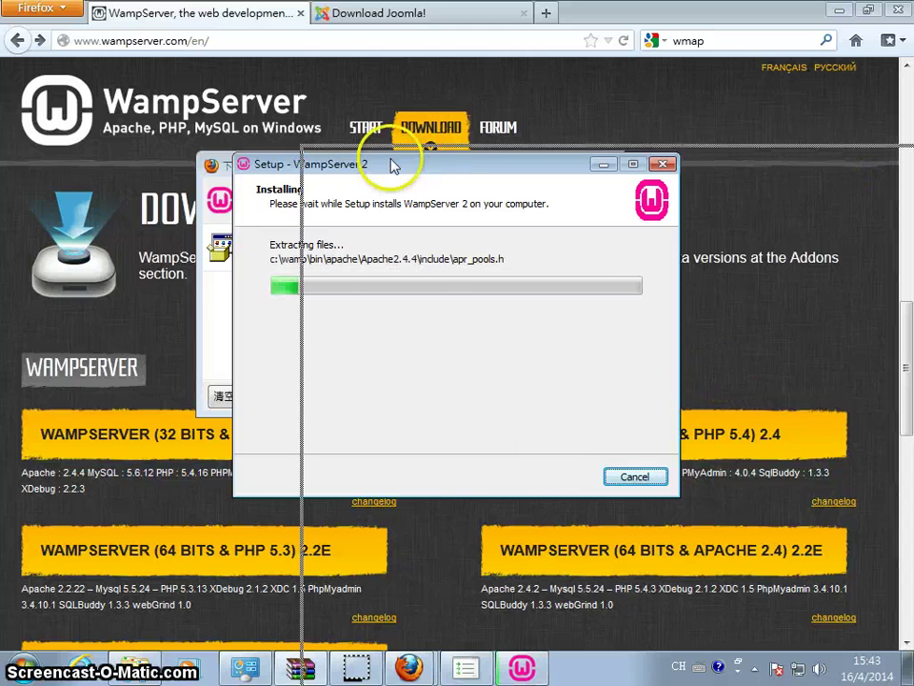
Inspect the Joomla 3.2.3 archive's includes folder in WinRAR, then move its window off to the right
key(alt+Tab)
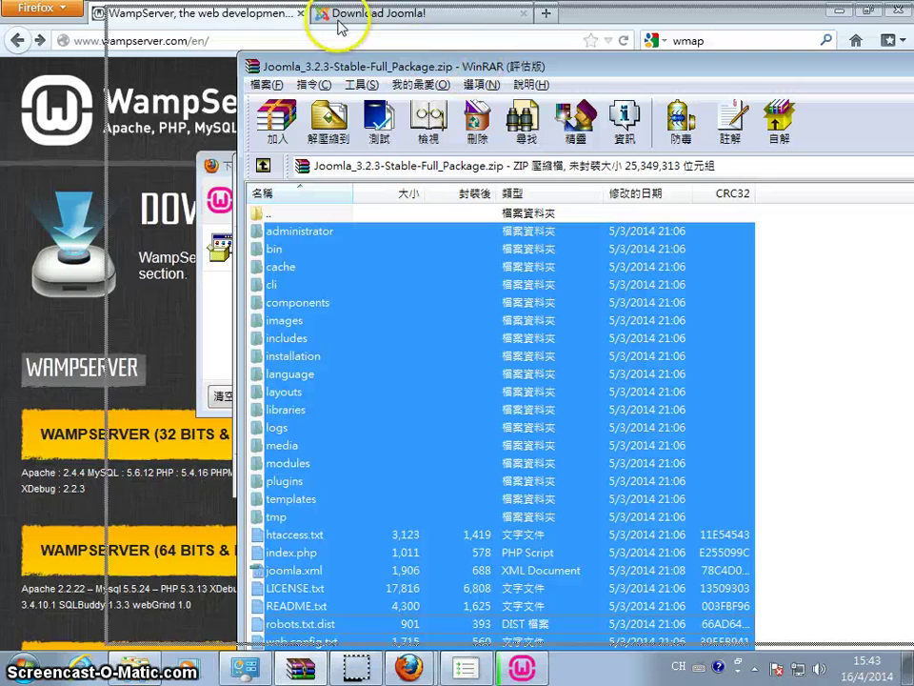
drag(472, 68, 401, 30)
click(357, 301)
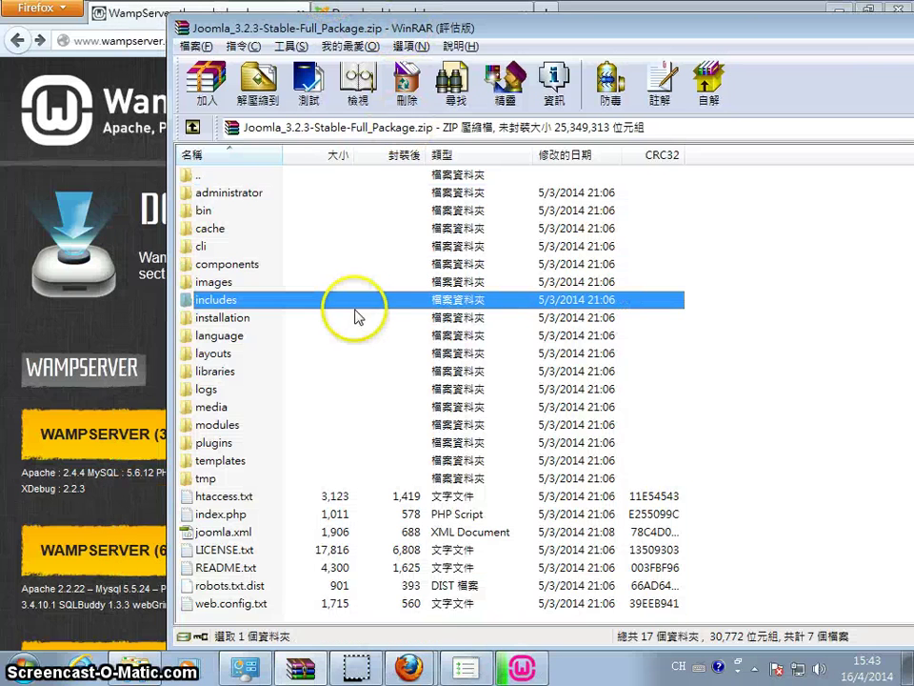
drag(410, 30, 913, 33)
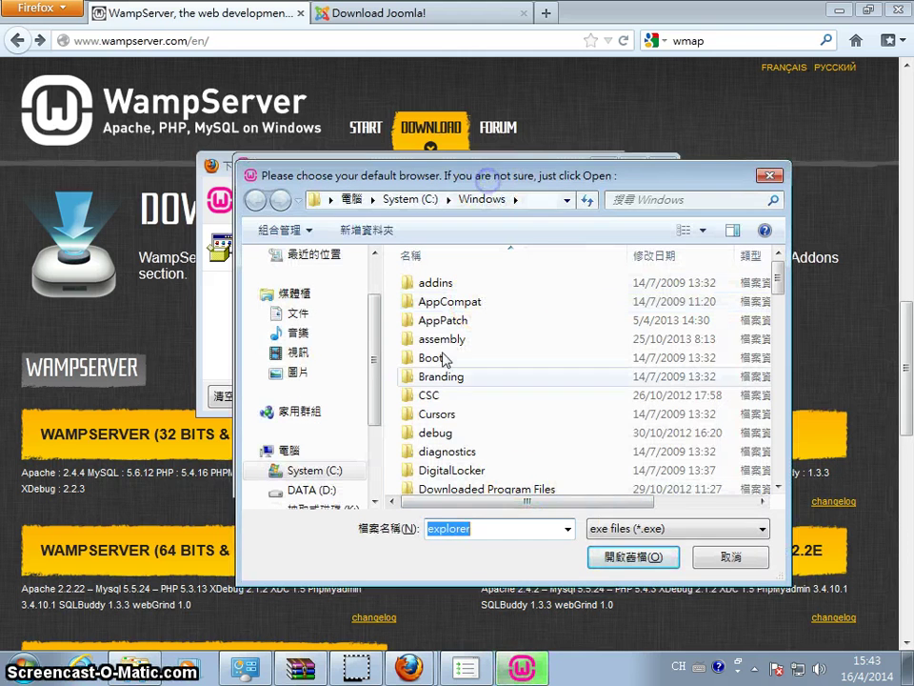
Browse the default-browser dialog from C:\Windows to C:\Program Files and look through it
click(401, 394)
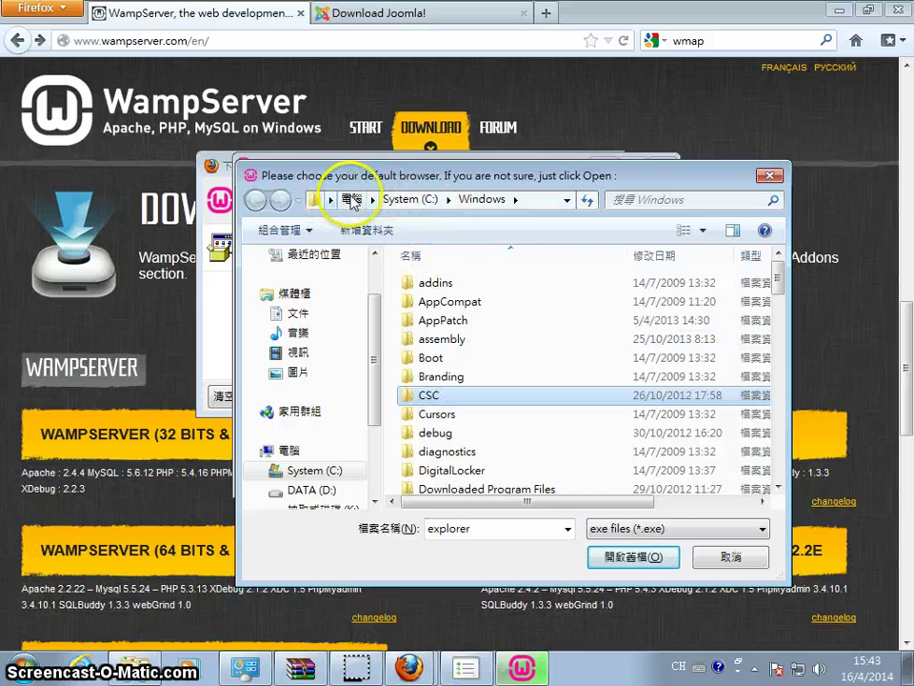
click(352, 199)
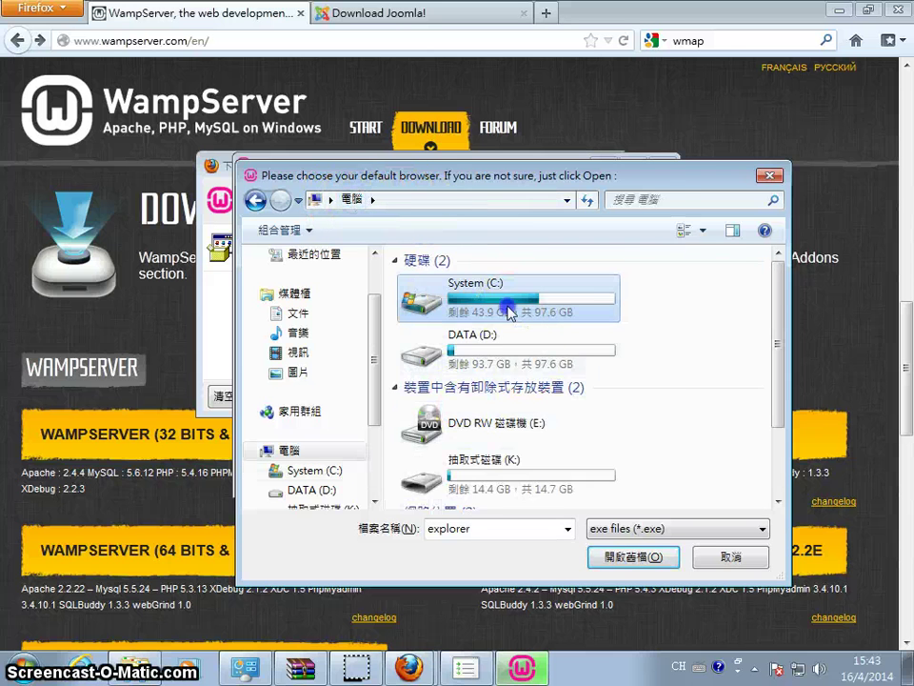
double_click(453, 257)
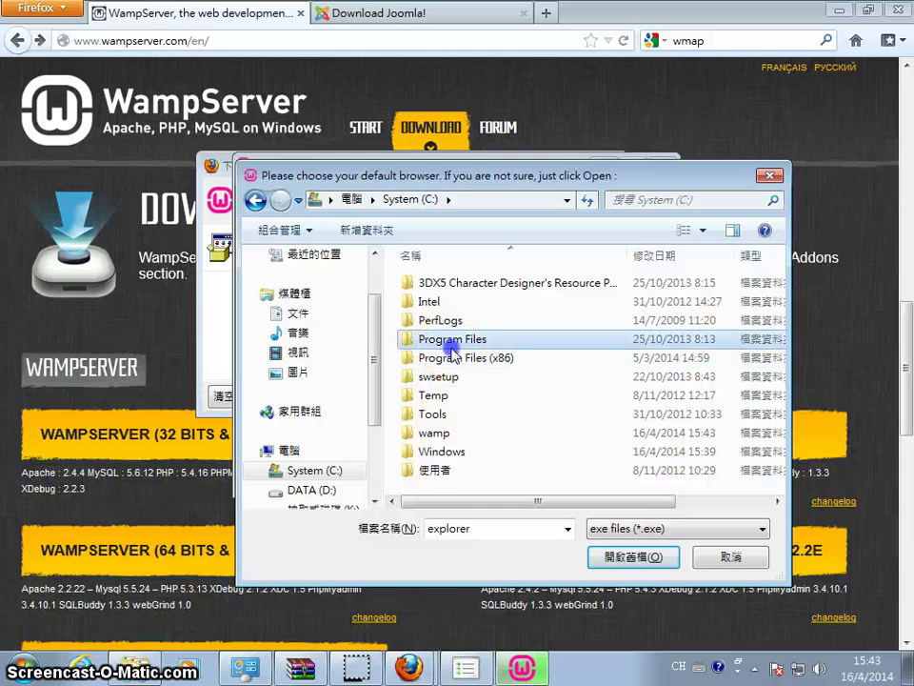
double_click(400, 341)
scroll(464, 395, down, 2)
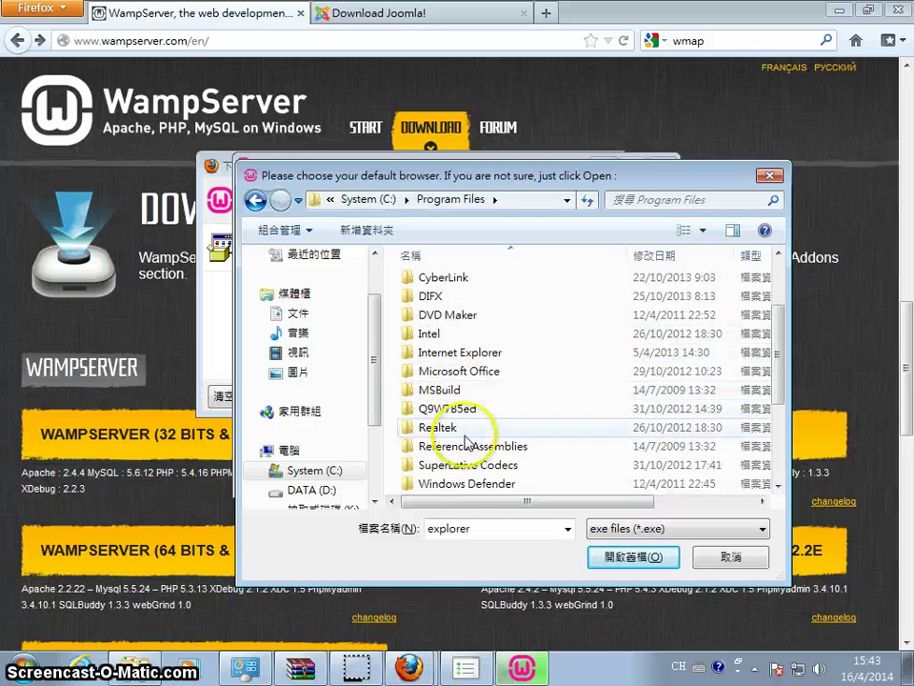
scroll(468, 419, down, 3)
scroll(490, 450, down, 1)
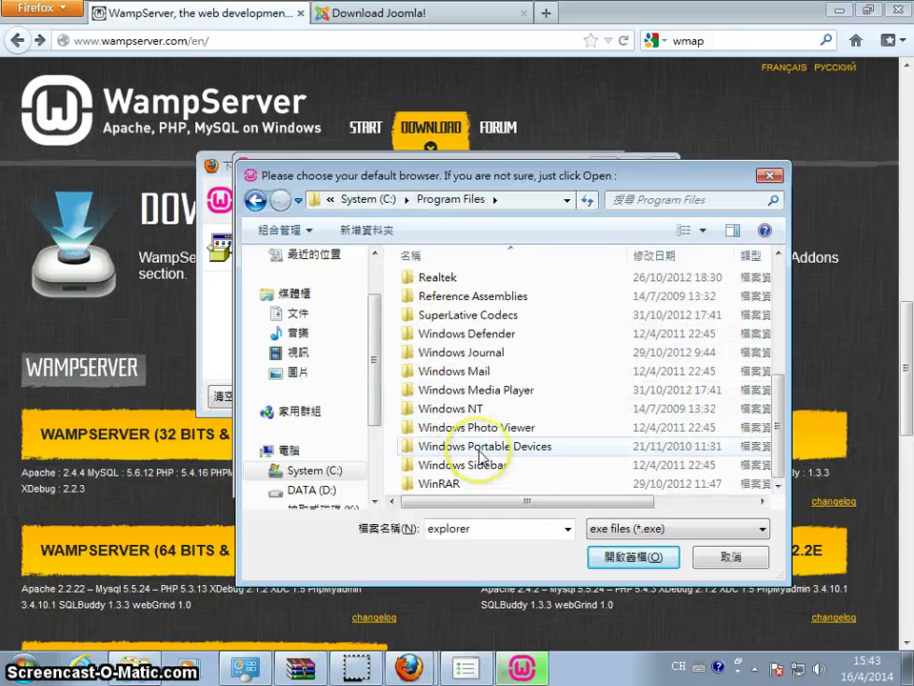
scroll(497, 459, up, 1)
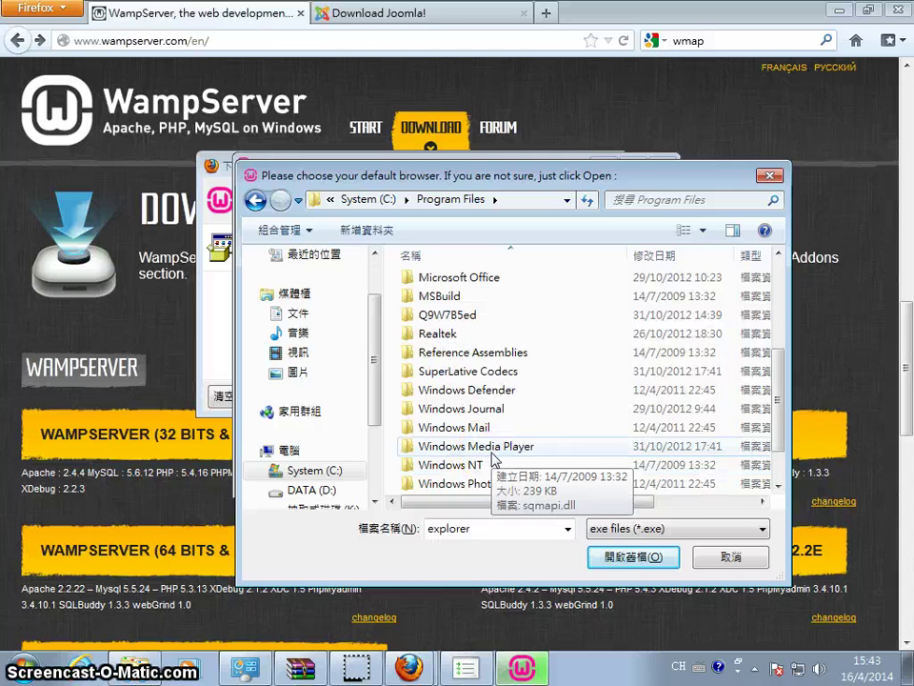
scroll(493, 460, up, 3)
scroll(492, 462, up, 2)
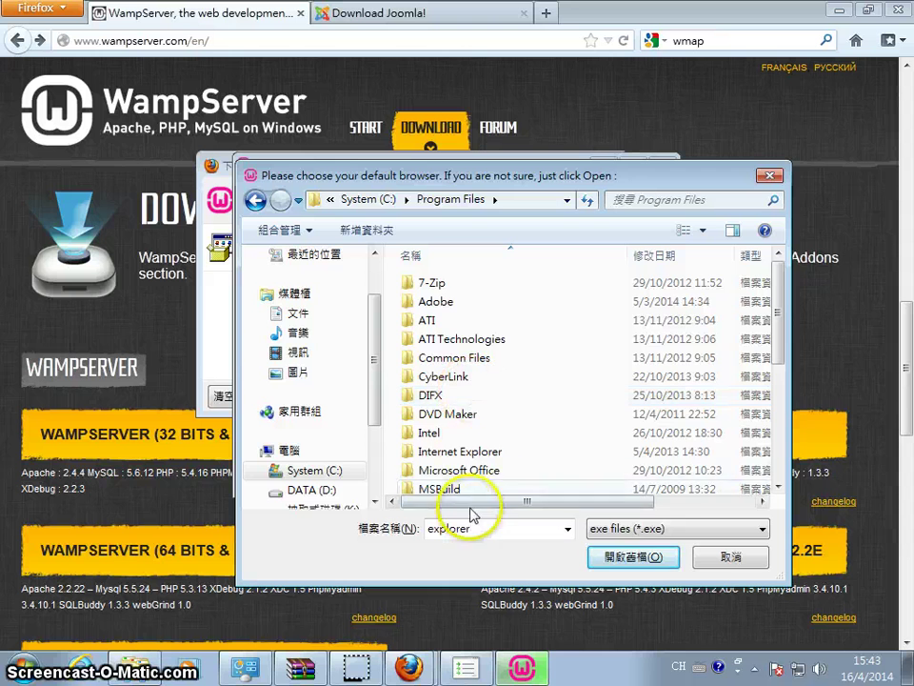
scroll(448, 486, down, 2)
Choose the Mozilla Firefox shortcut on the Desktop as WampServer's default browser
drag(374, 343, 381, 202)
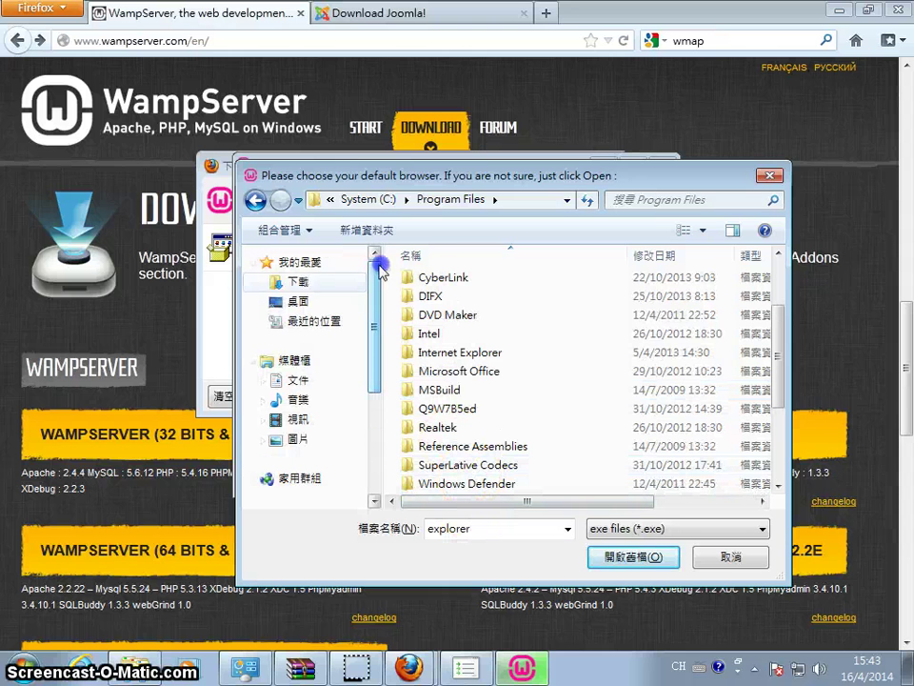
click(272, 301)
scroll(493, 360, down, 10)
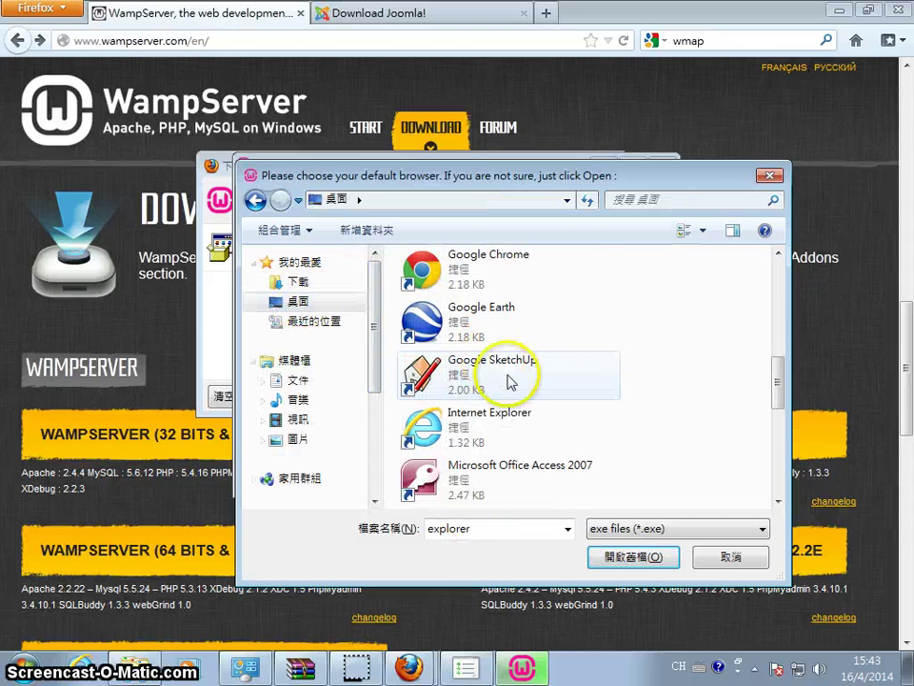
scroll(510, 381, down, 2)
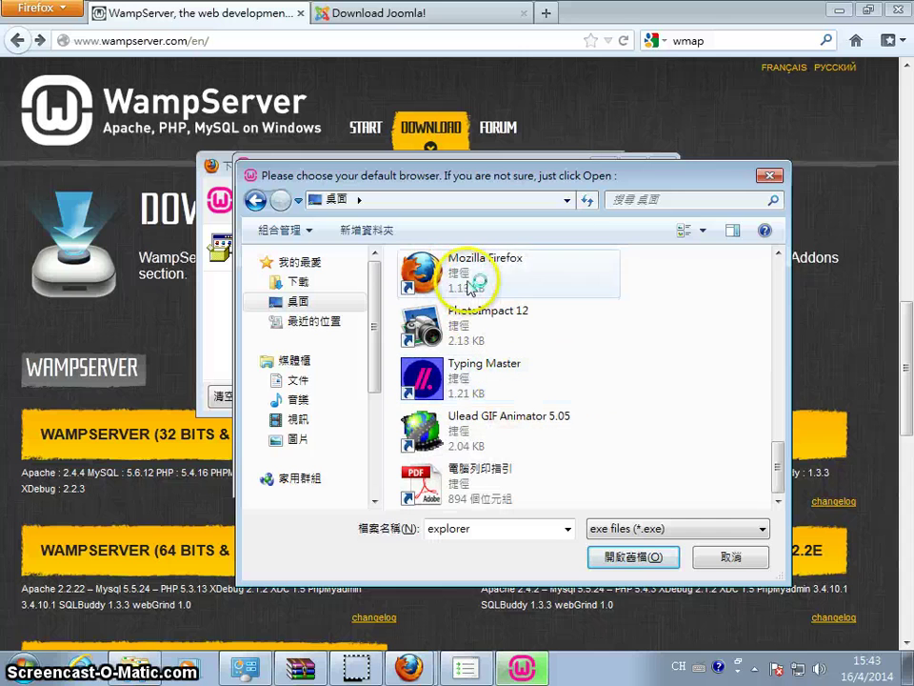
click(507, 290)
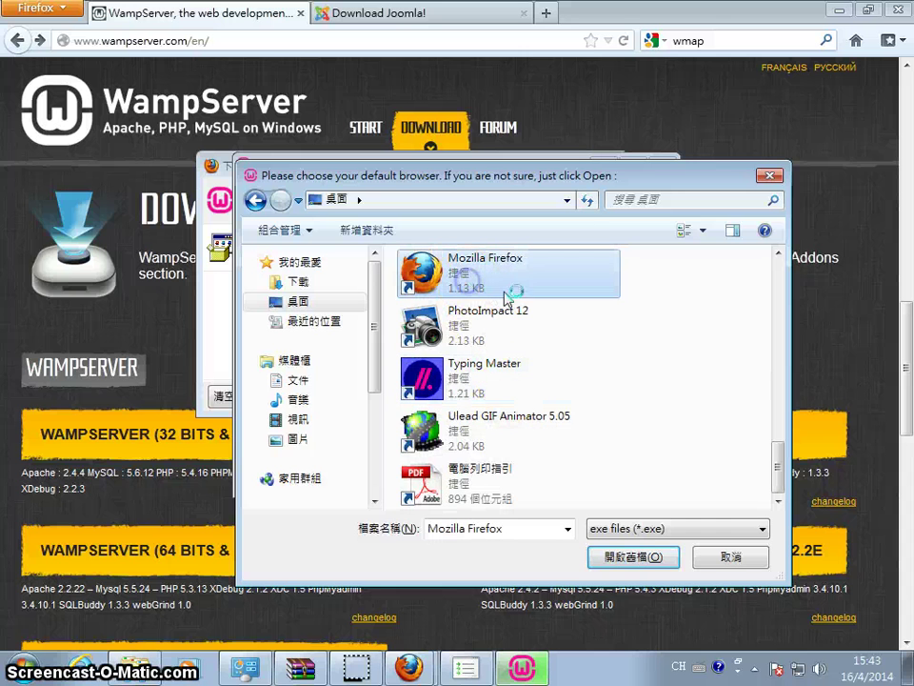
double_click(471, 285)
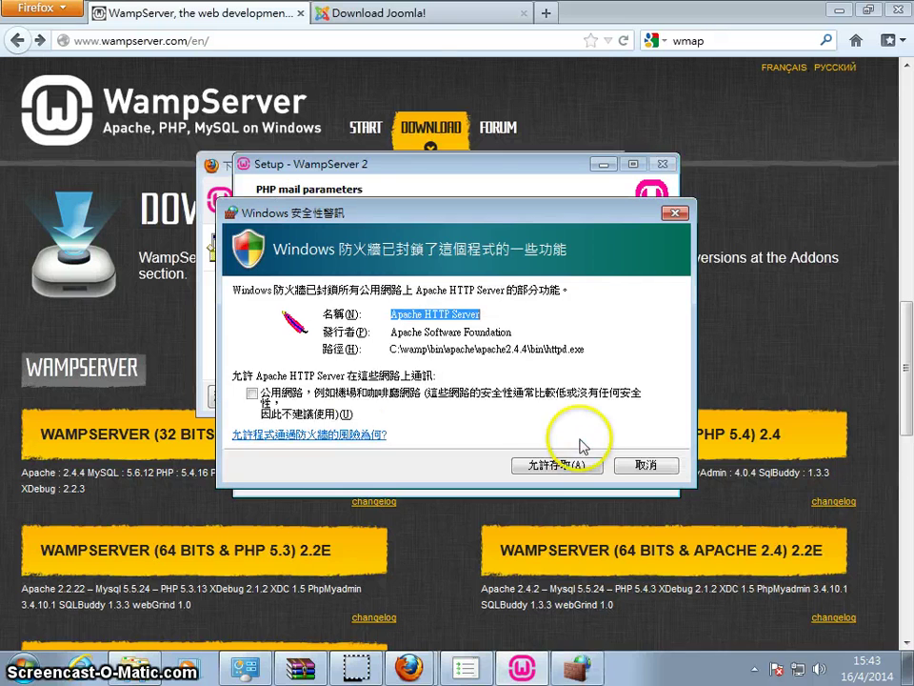
Allow Apache through the firewall, keep the default PHP mail parameters, and finish setup
click(568, 461)
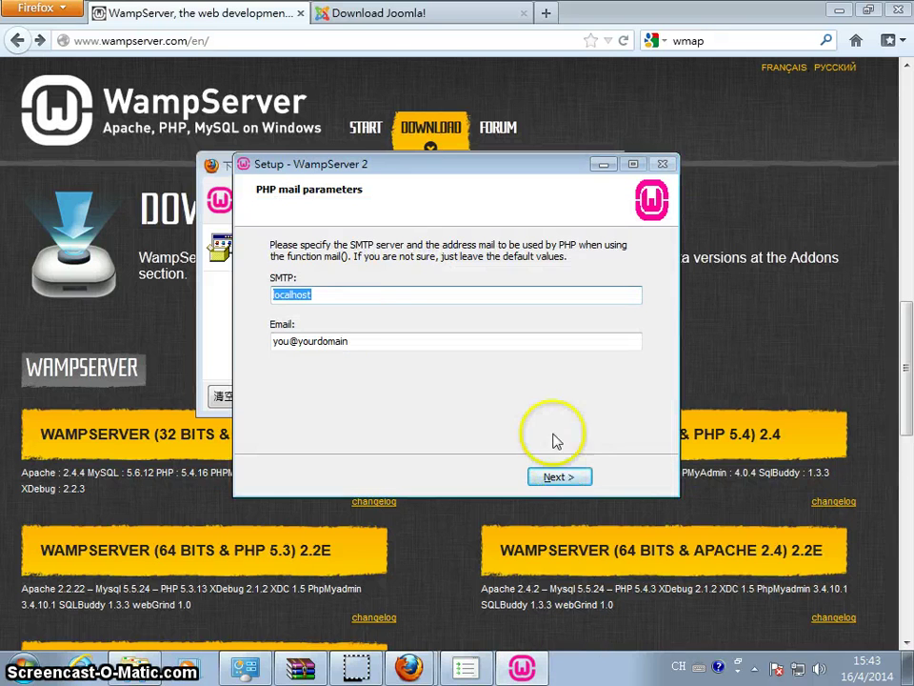
click(343, 295)
click(558, 477)
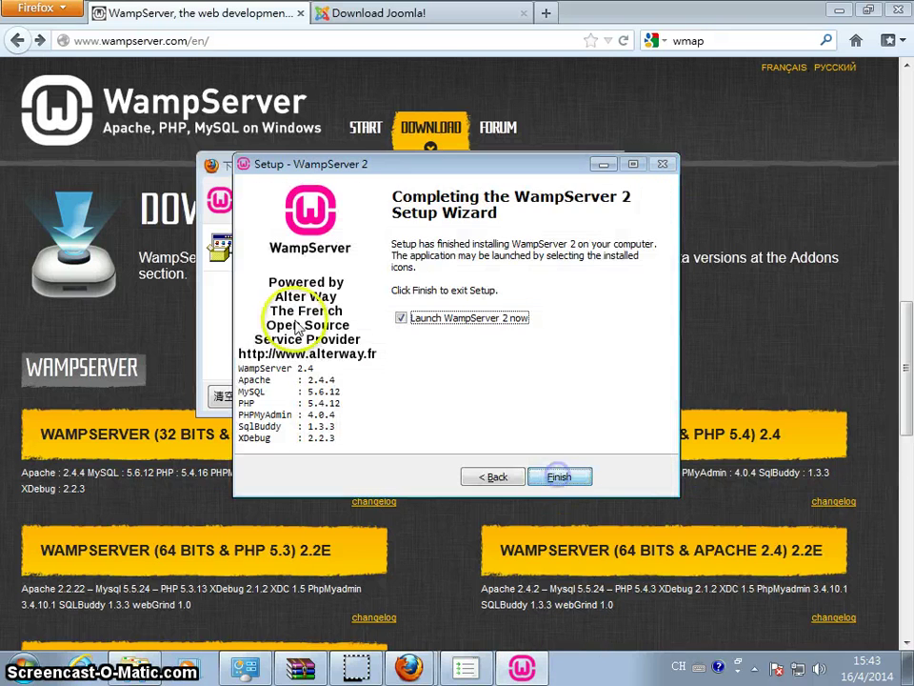
click(561, 476)
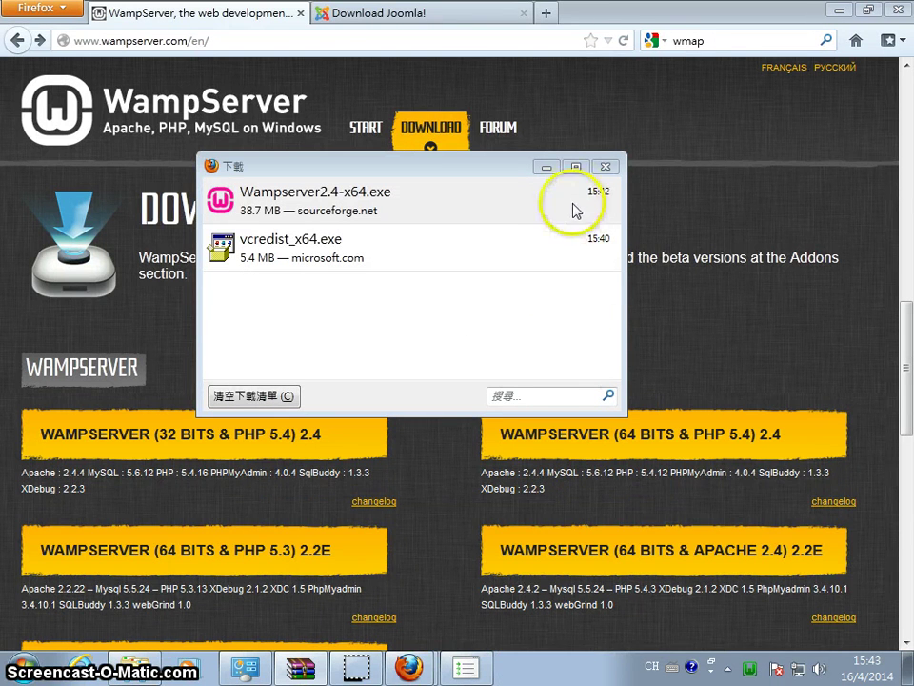
Start all WampServer services and minimize the Firefox Downloads window
click(751, 670)
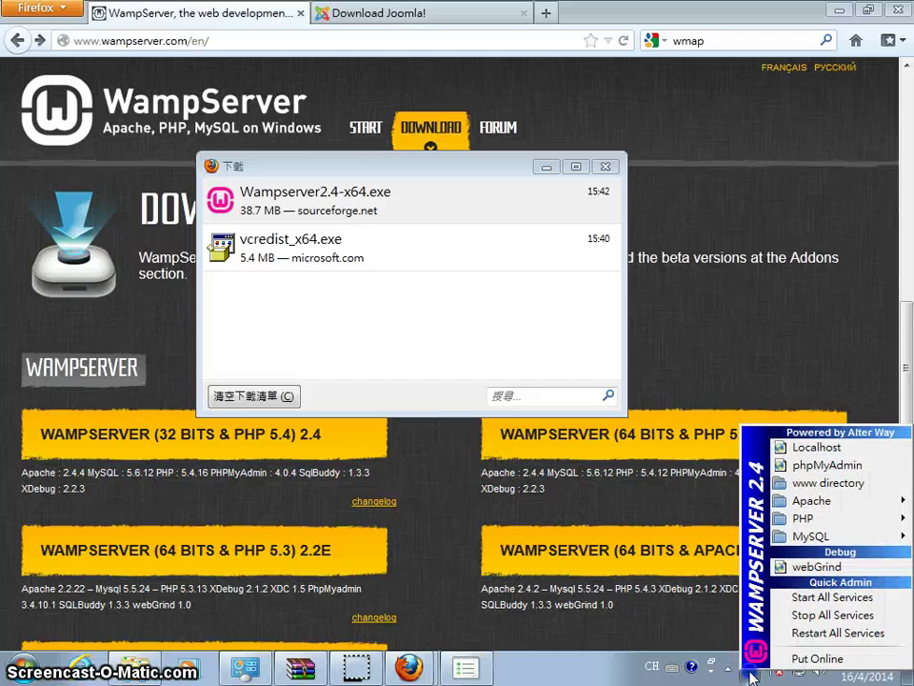
click(602, 344)
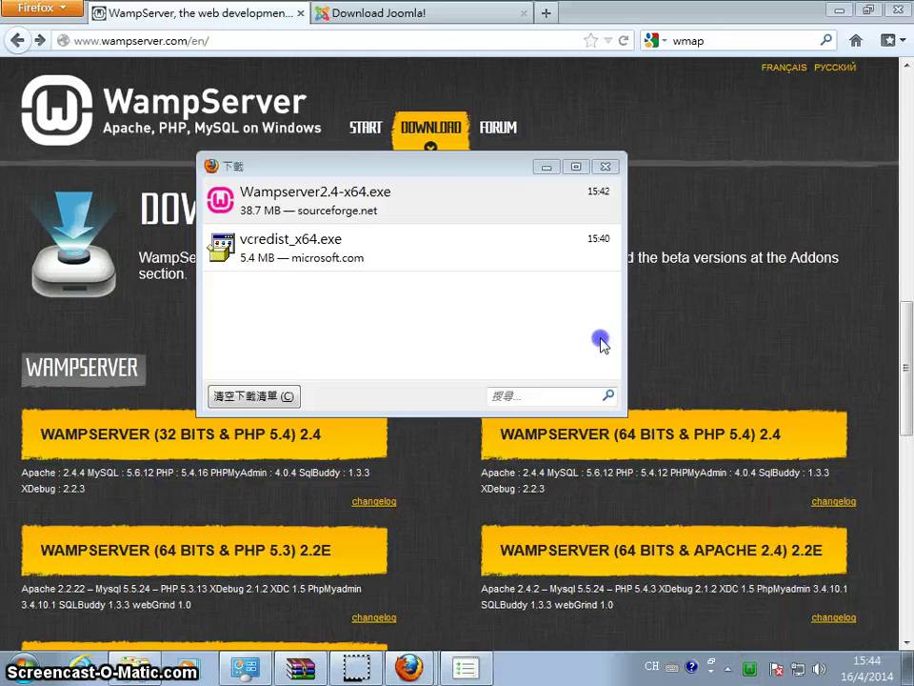
click(543, 168)
Open C:\wamp\www and create a new folder named jm
click(133, 666)
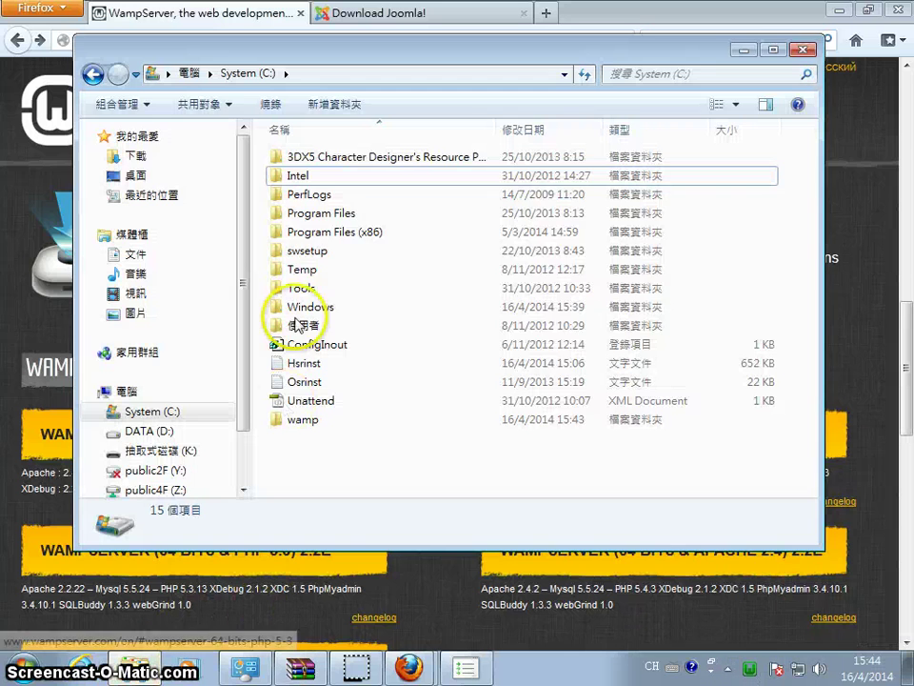
double_click(335, 421)
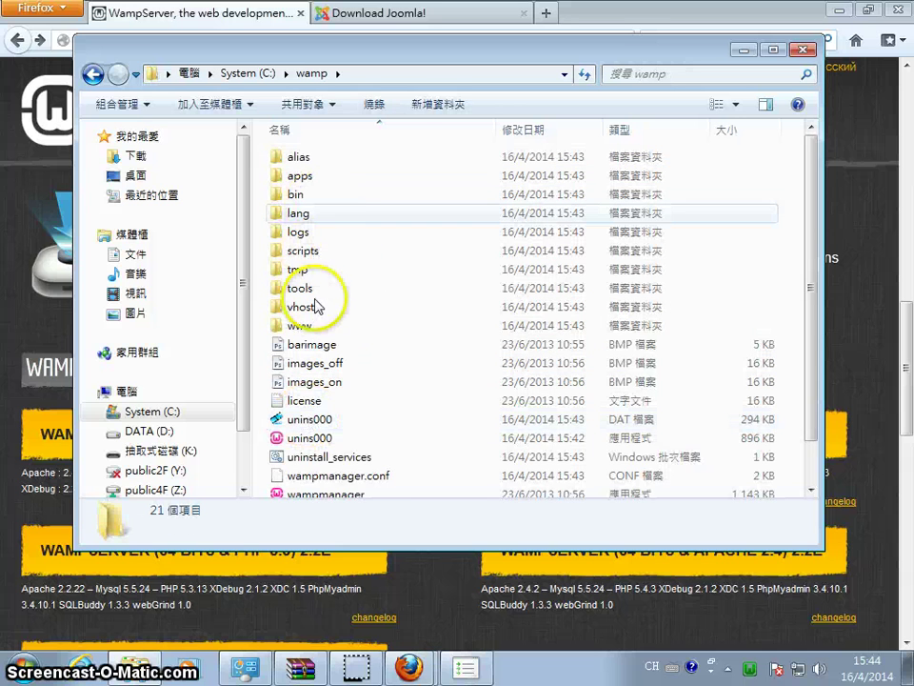
double_click(335, 325)
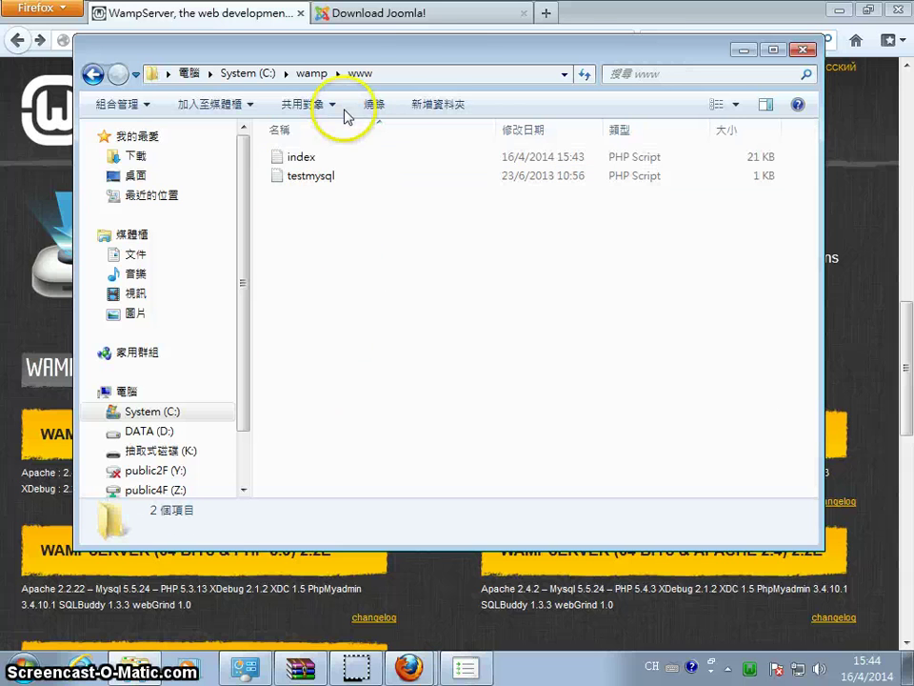
click(412, 73)
click(255, 75)
click(361, 281)
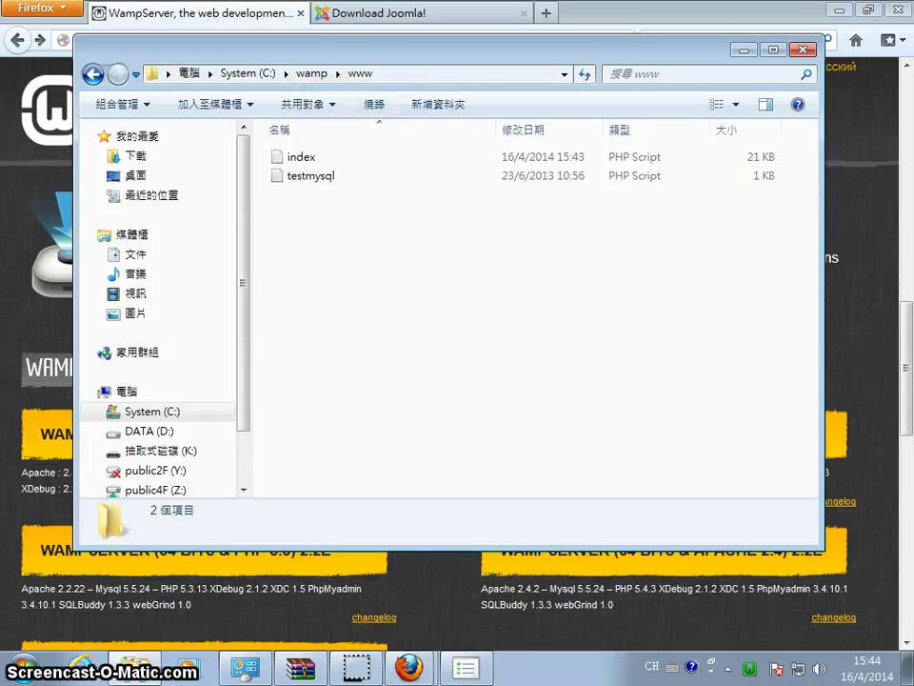
click(439, 104)
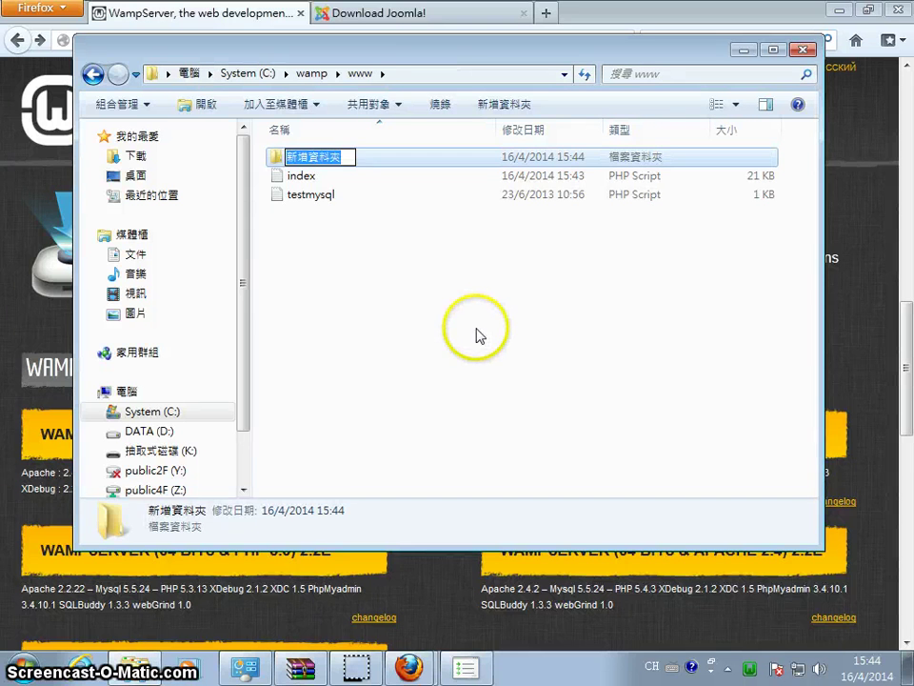
key(Return)
key(Return)
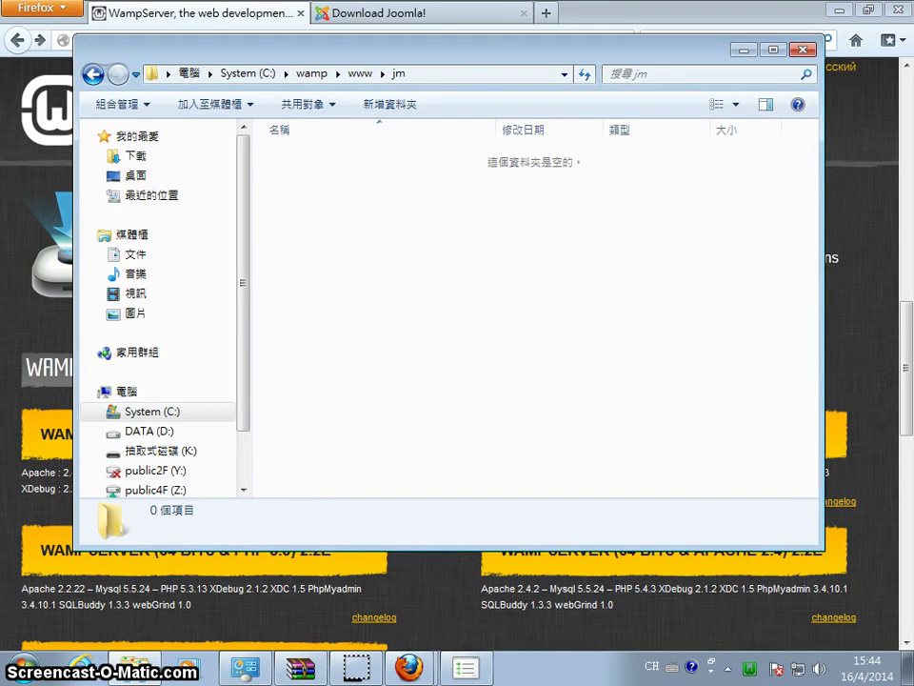
Extract all Joomla 3.2.3 archive files from WinRAR into the jm folder
drag(889, 411, 562, 364)
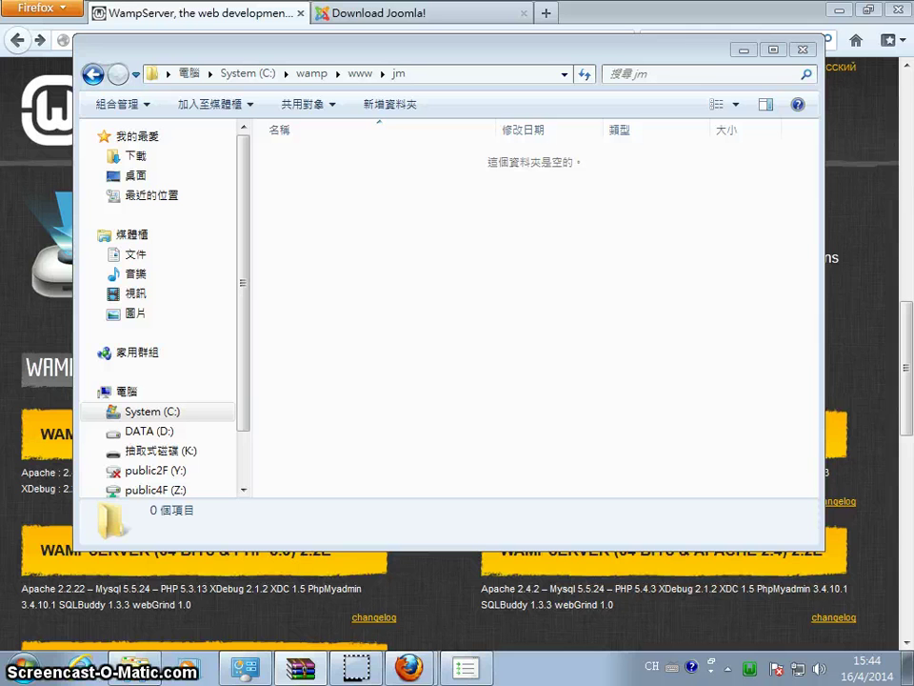
drag(562, 364, 745, 134)
mouse_move(694, 74)
mouse_down()
mouse_move(696, 271)
mouse_move(653, 127)
mouse_move(712, 102)
mouse_move(705, 83)
mouse_up()
scroll(614, 465, down, 4)
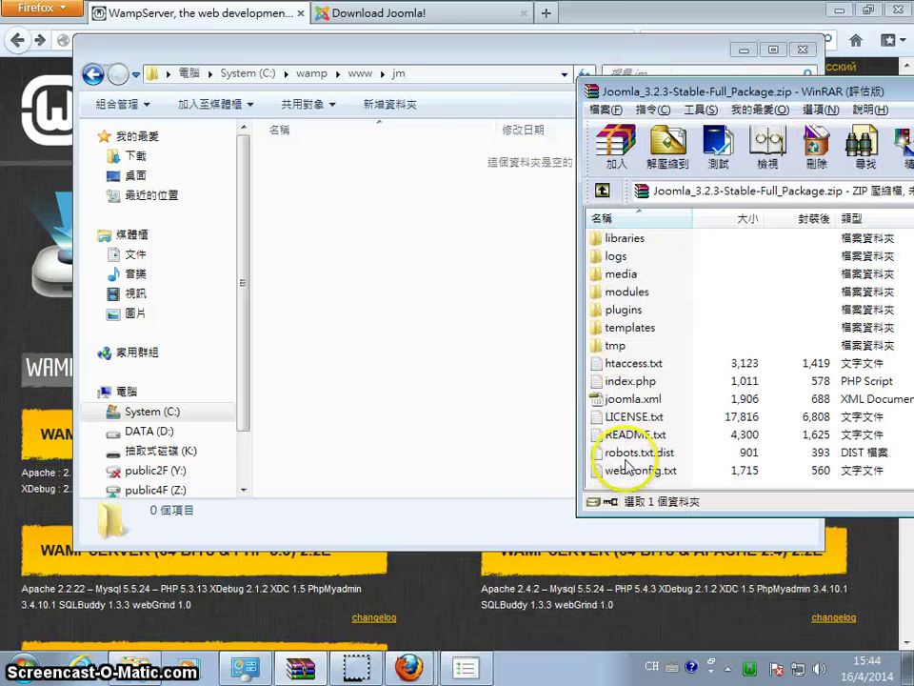
key(ctrl+a)
drag(622, 418, 459, 343)
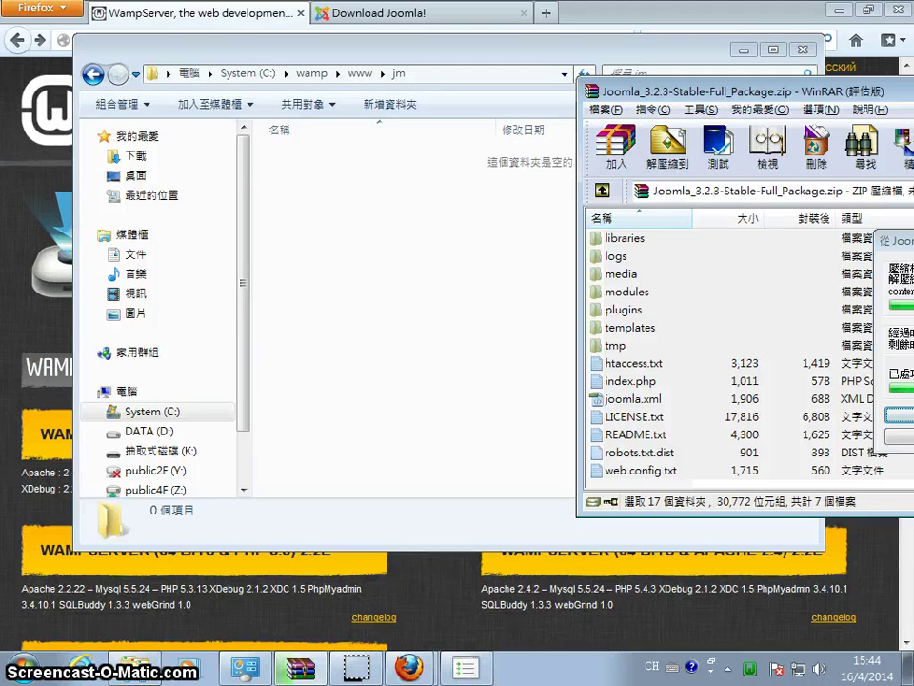
click(374, 671)
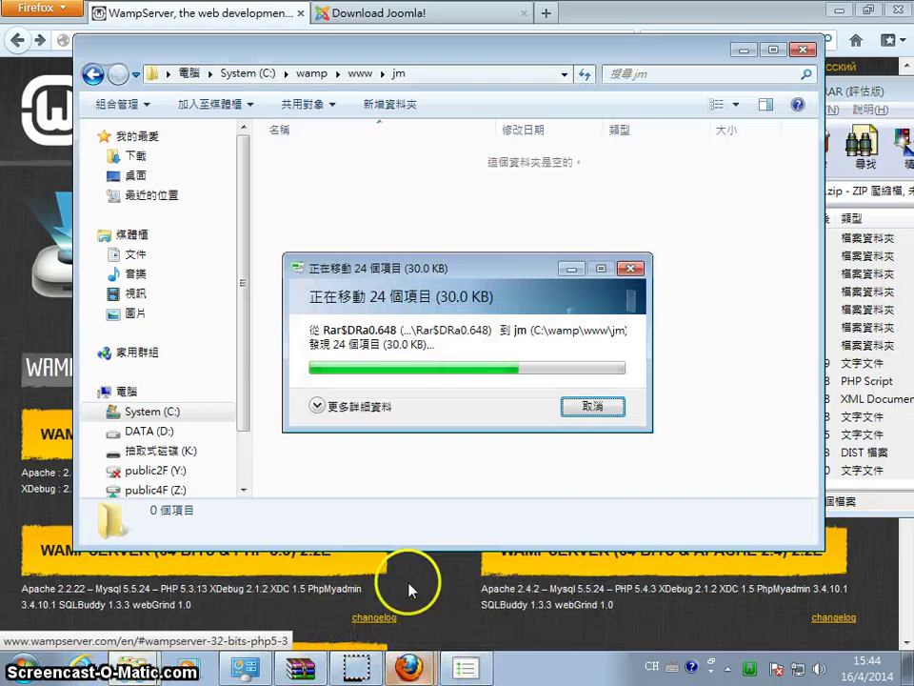
Load localhost in Firefox and open phpMyAdmin in a new tab
mouse_move(410, 663)
click(262, 658)
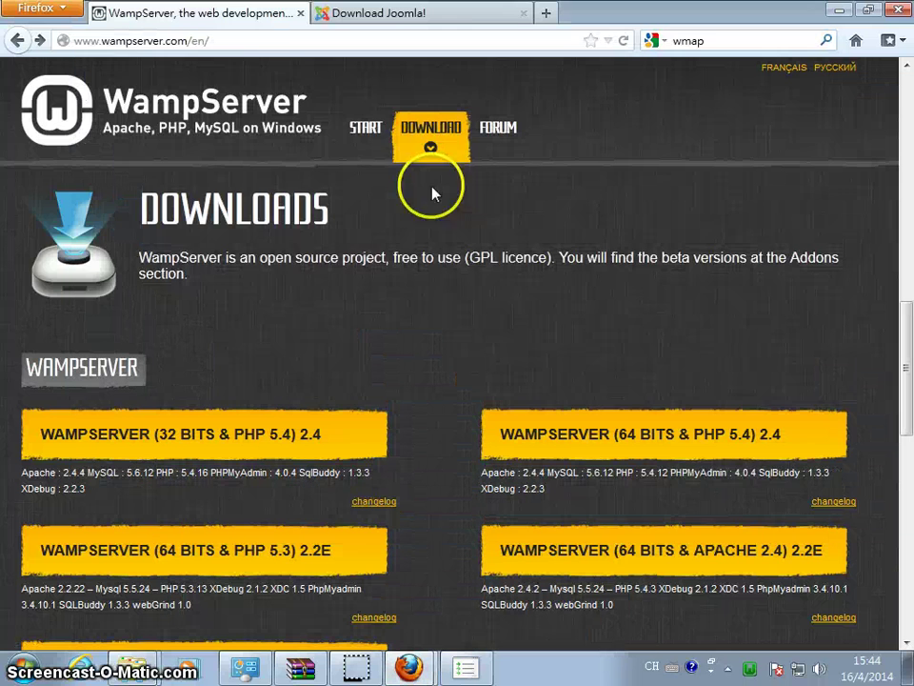
click(340, 40)
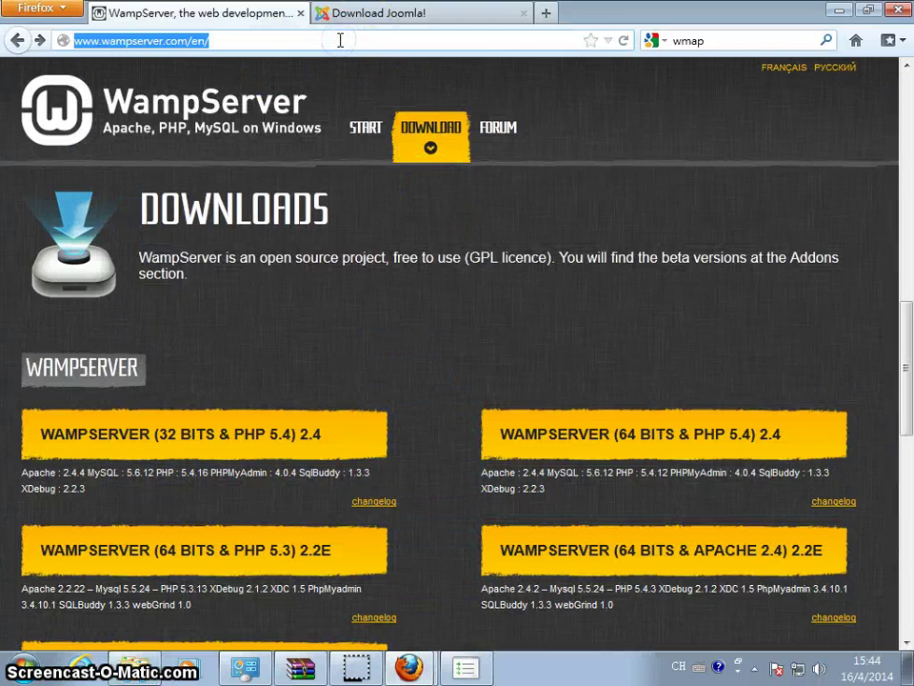
text(local)
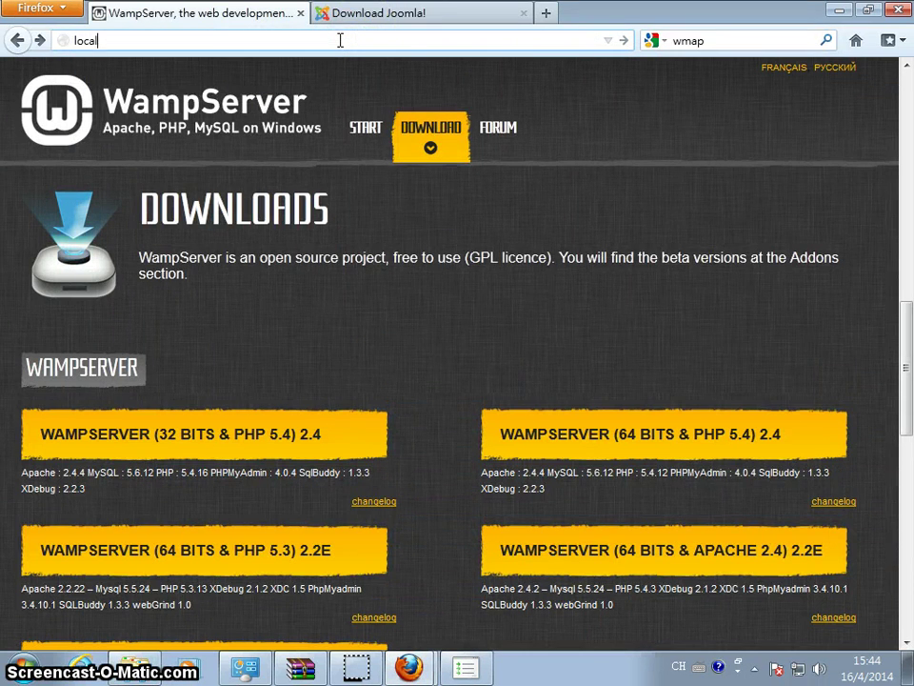
text(host)
key(Return)
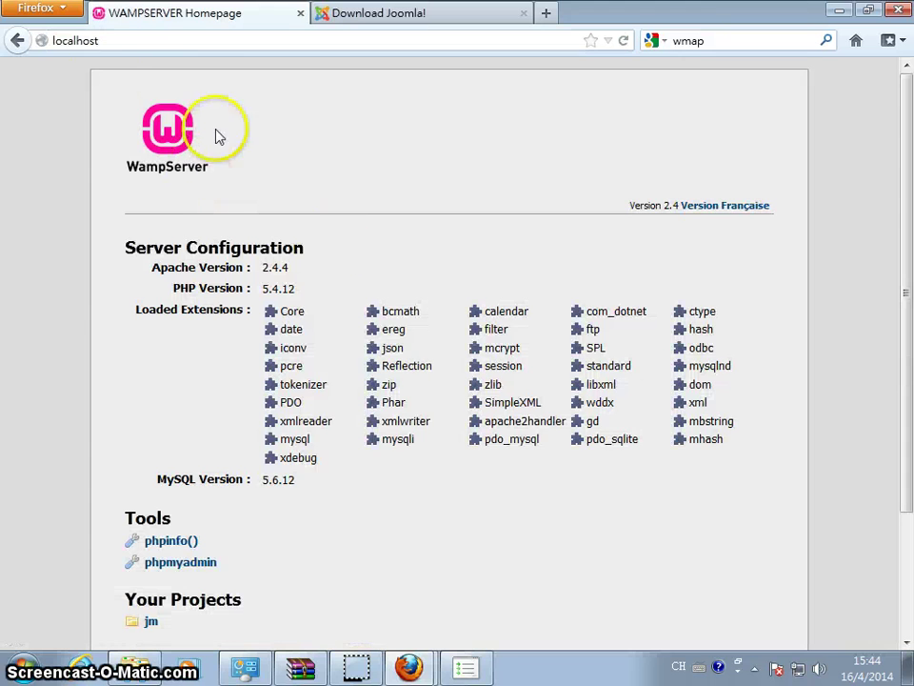
scroll(228, 305, down, 3)
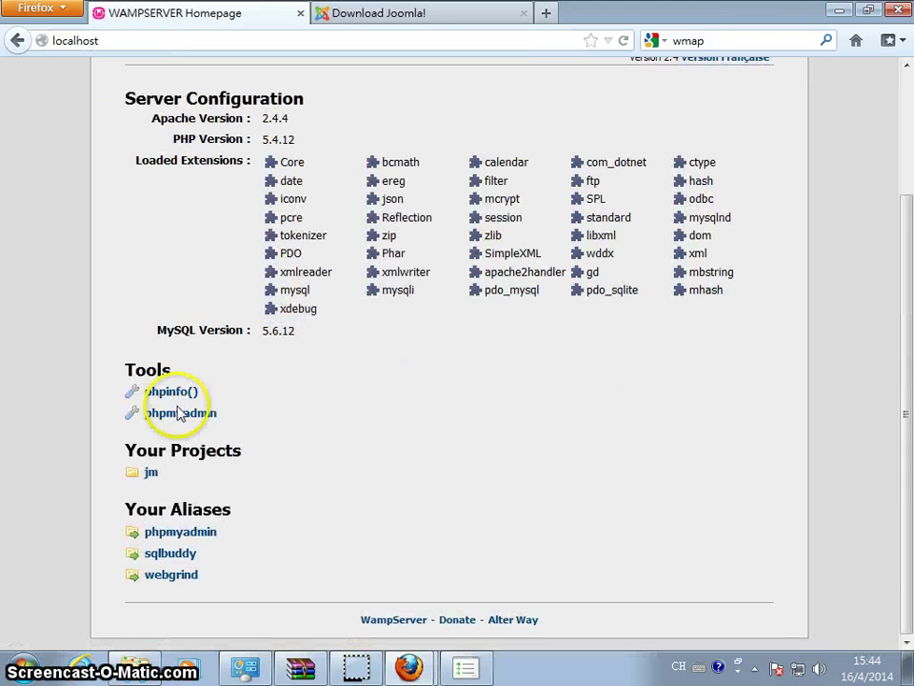
right_click(180, 416)
click(183, 427)
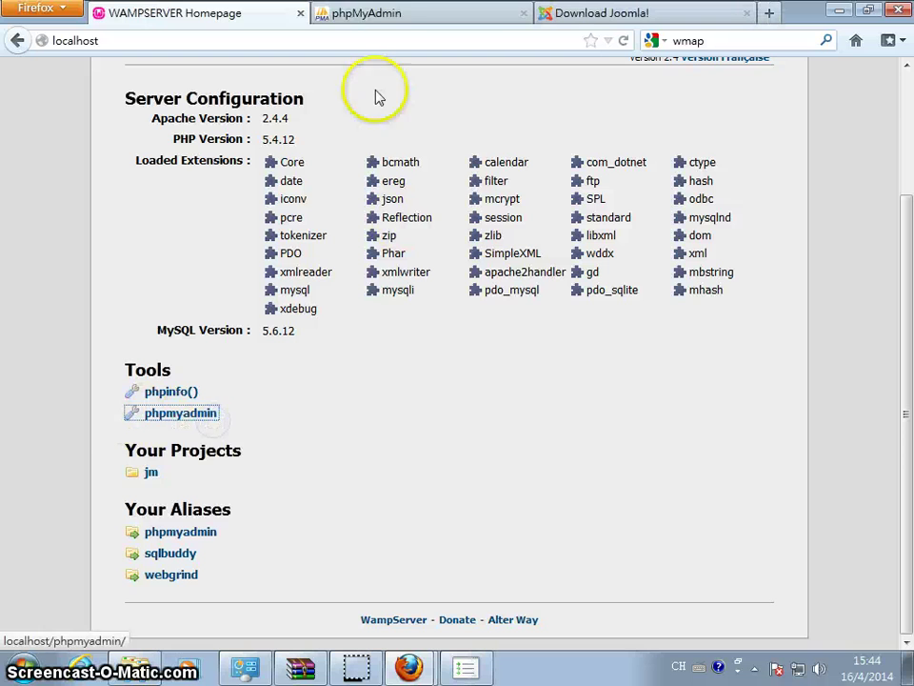
click(385, 14)
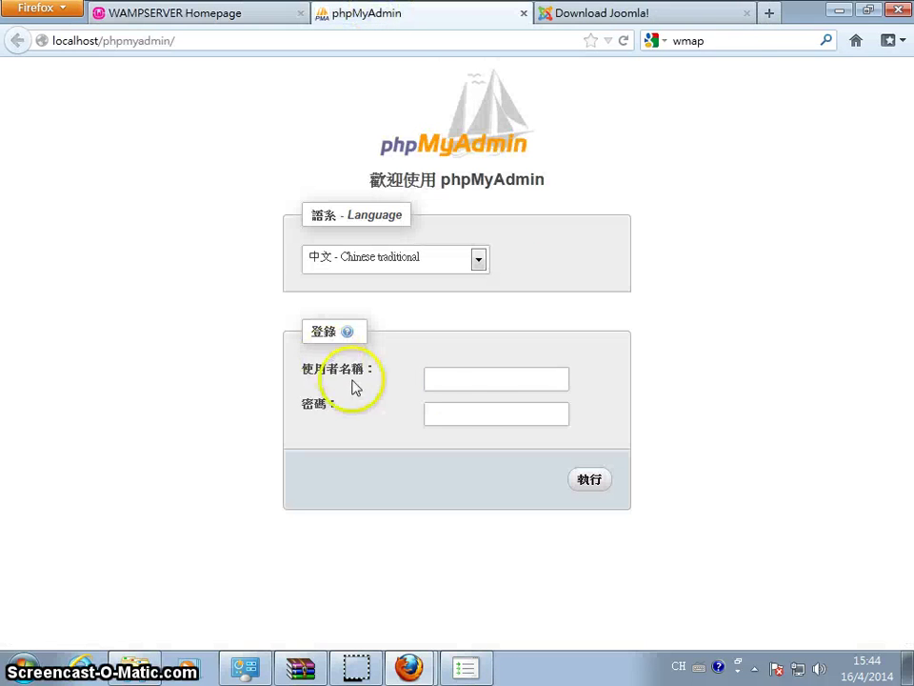
click(171, 13)
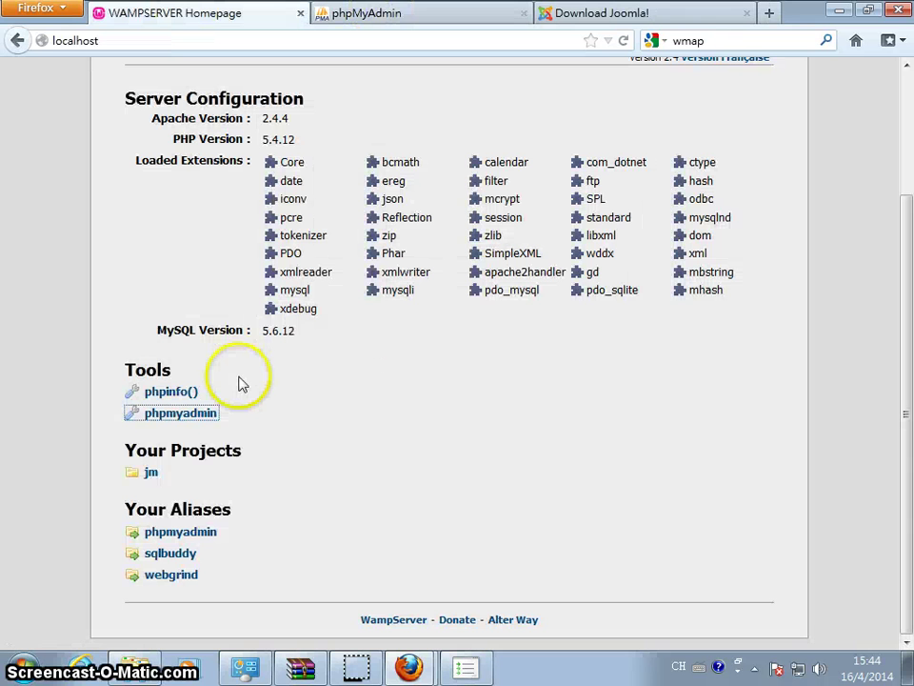
scroll(240, 383, up, 3)
scroll(240, 383, down, 3)
click(430, 25)
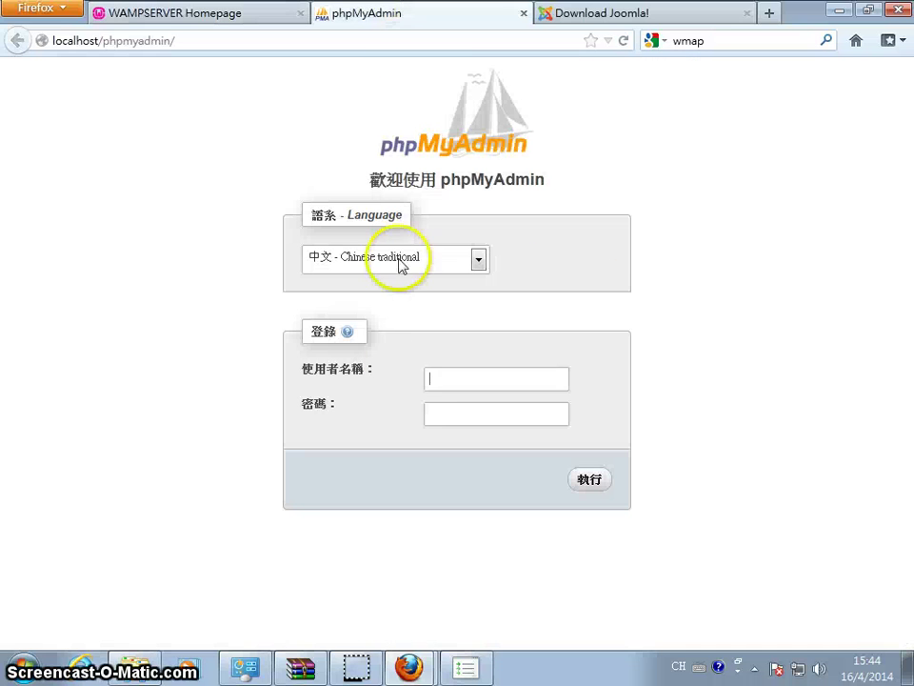
Log in to phpMyAdmin as root and create the joomla3 database
click(448, 376)
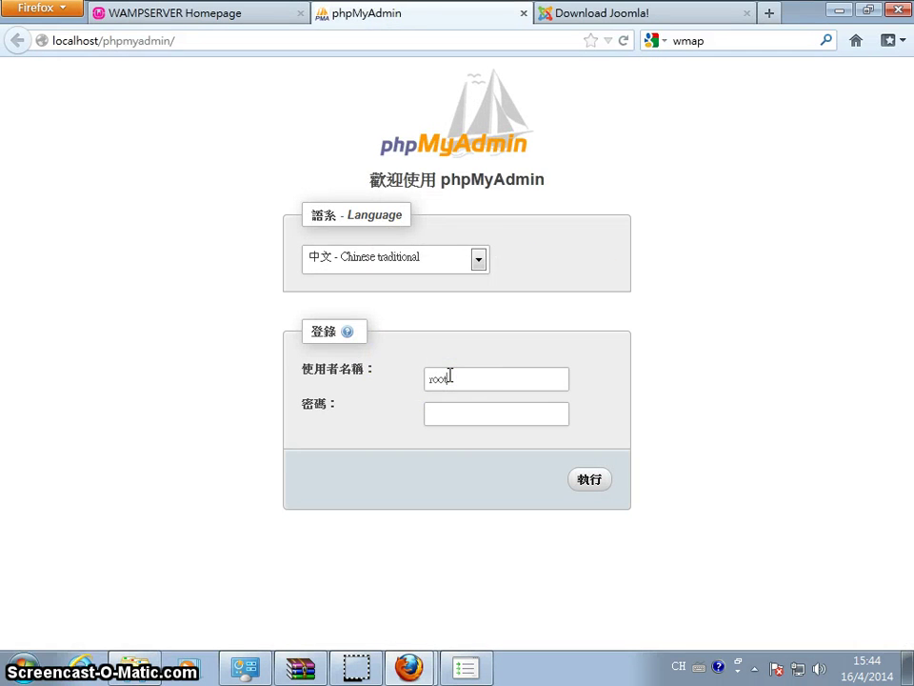
text(root)
key(Return)
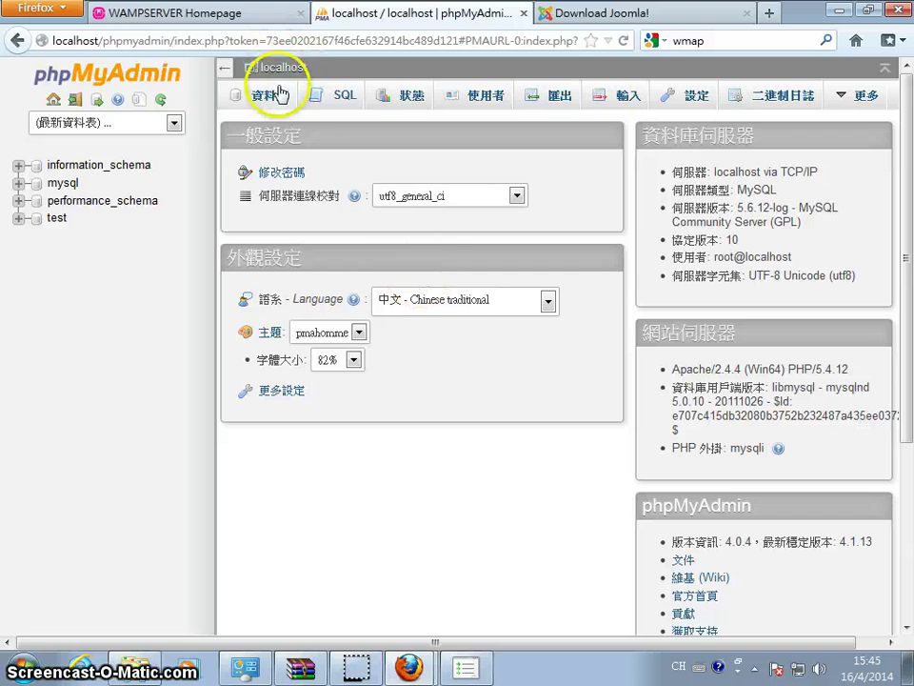
click(269, 97)
click(300, 226)
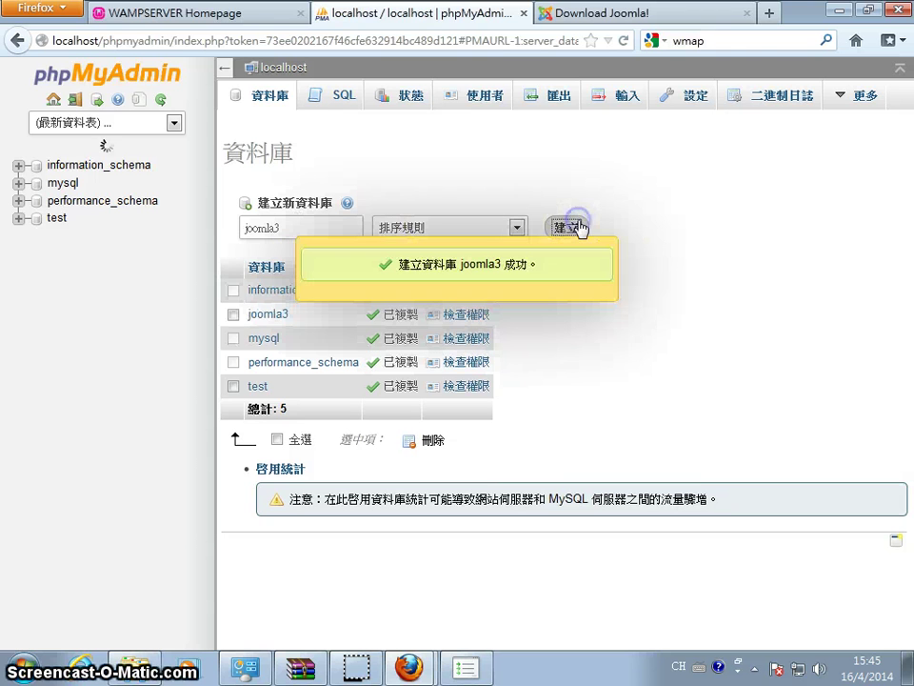
click(200, 12)
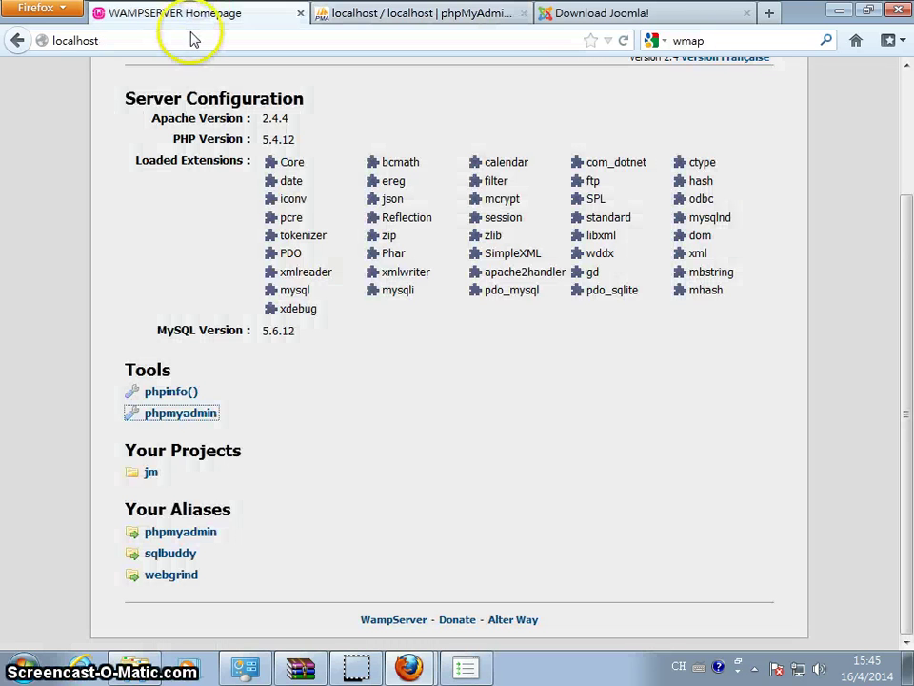
Browse to localhost/jm to launch the Joomla installer
click(134, 667)
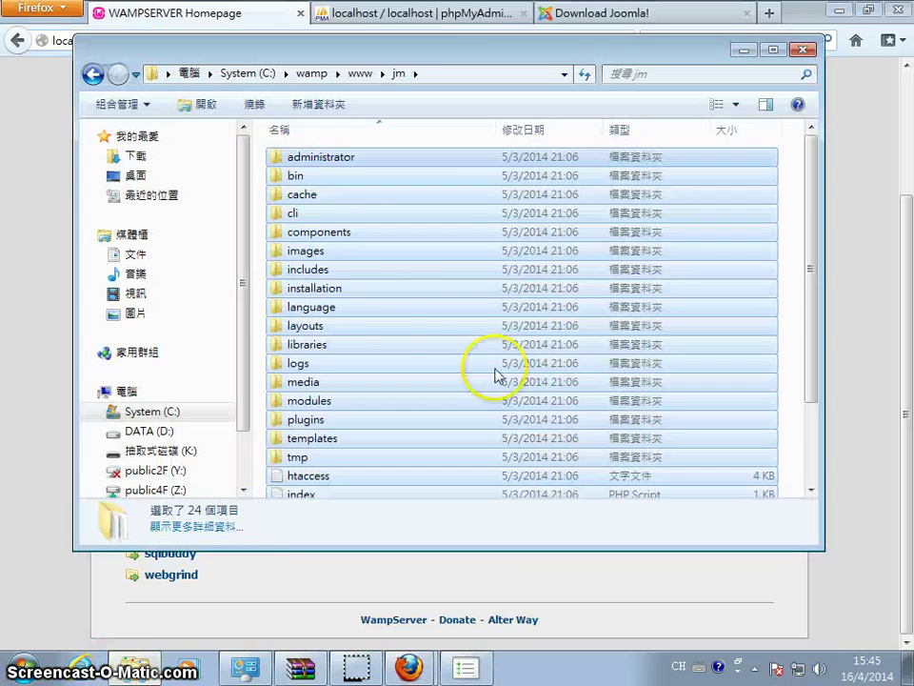
click(426, 305)
click(63, 40)
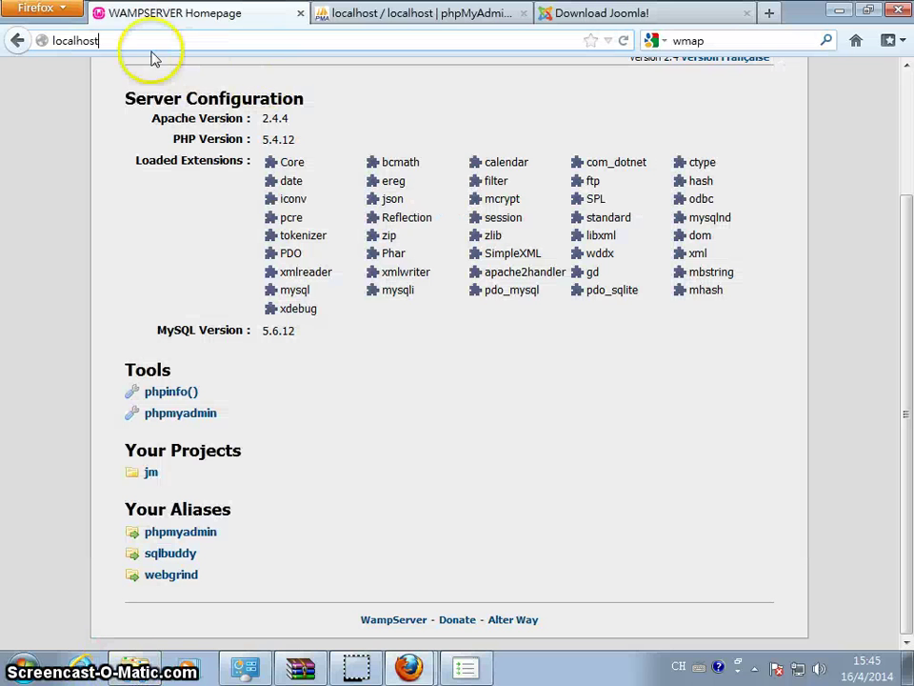
text(/jm)
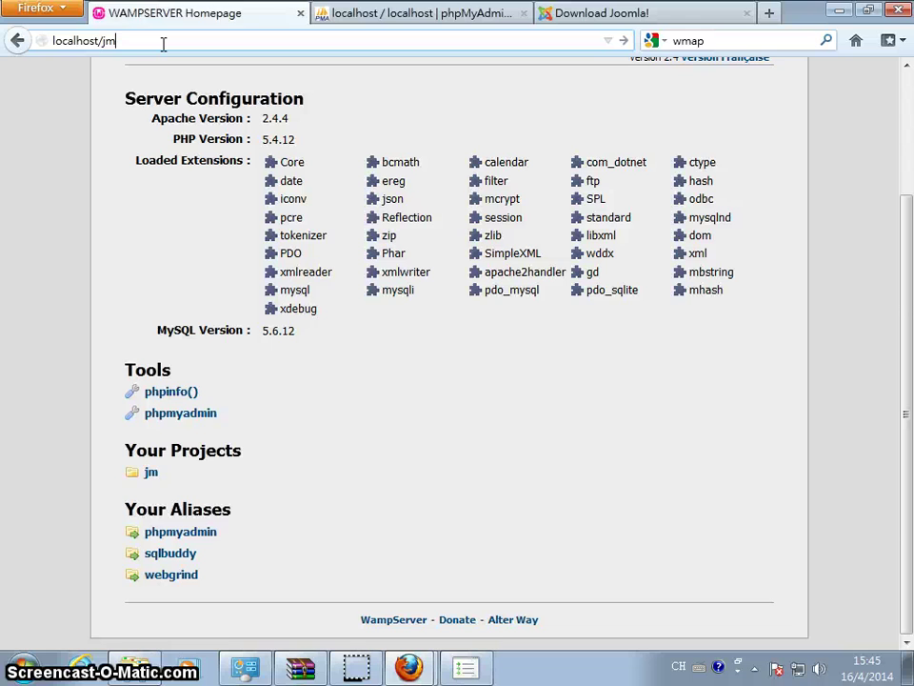
key(Return)
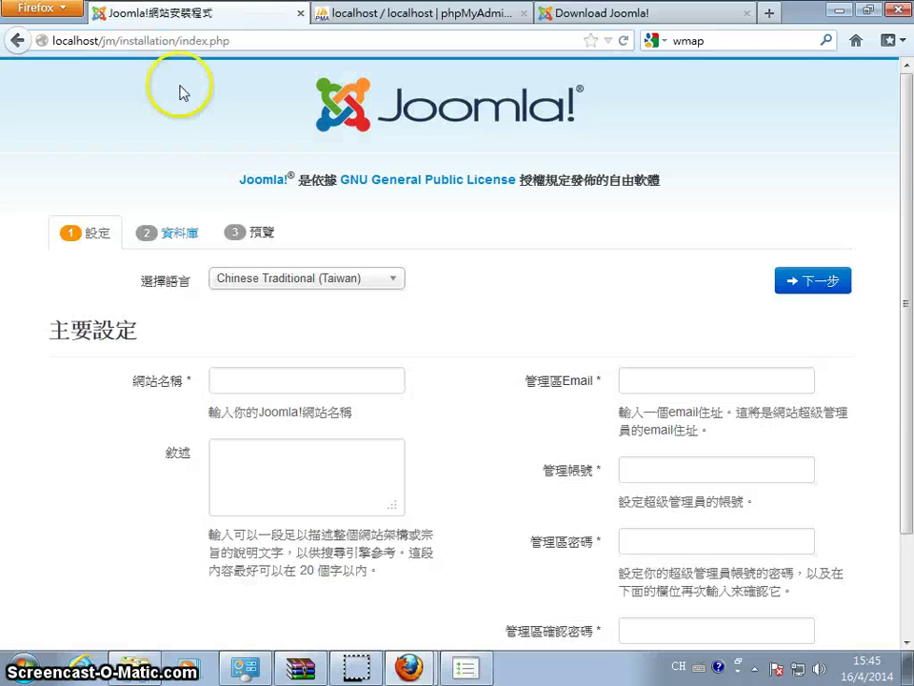
Enter bigmac.hk as the site name
click(256, 381)
text(bigmachk)
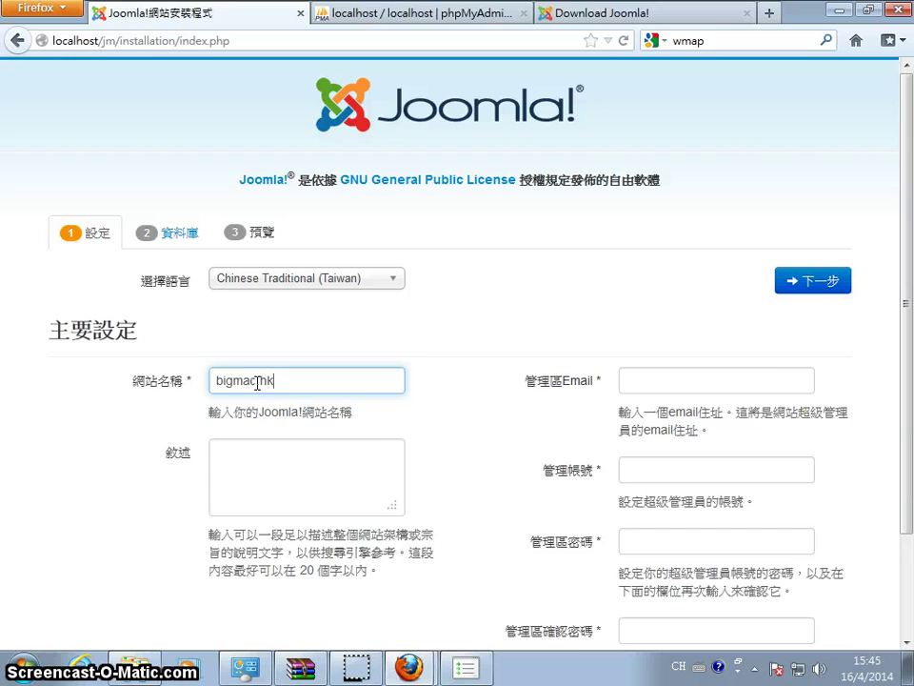
key(Tab)
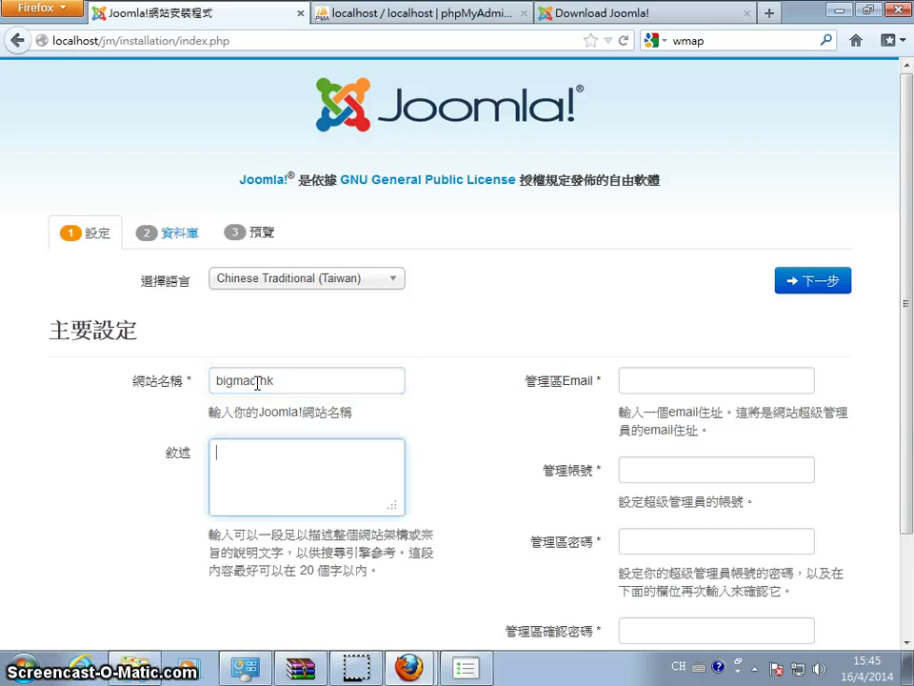
Fill in the admin e-mail, username admin and the admin password, then continue
click(743, 372)
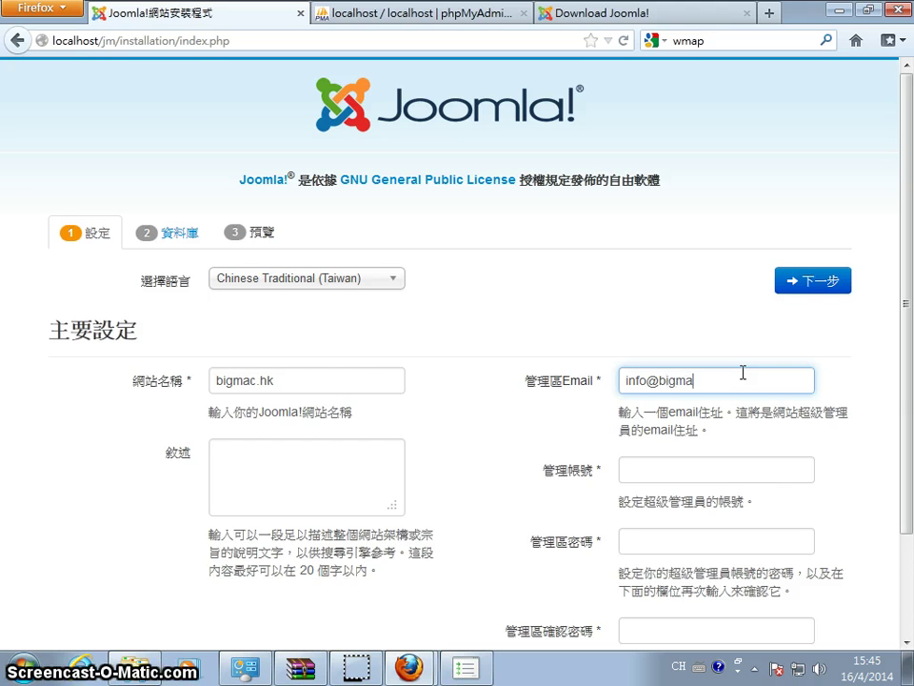
click(711, 468)
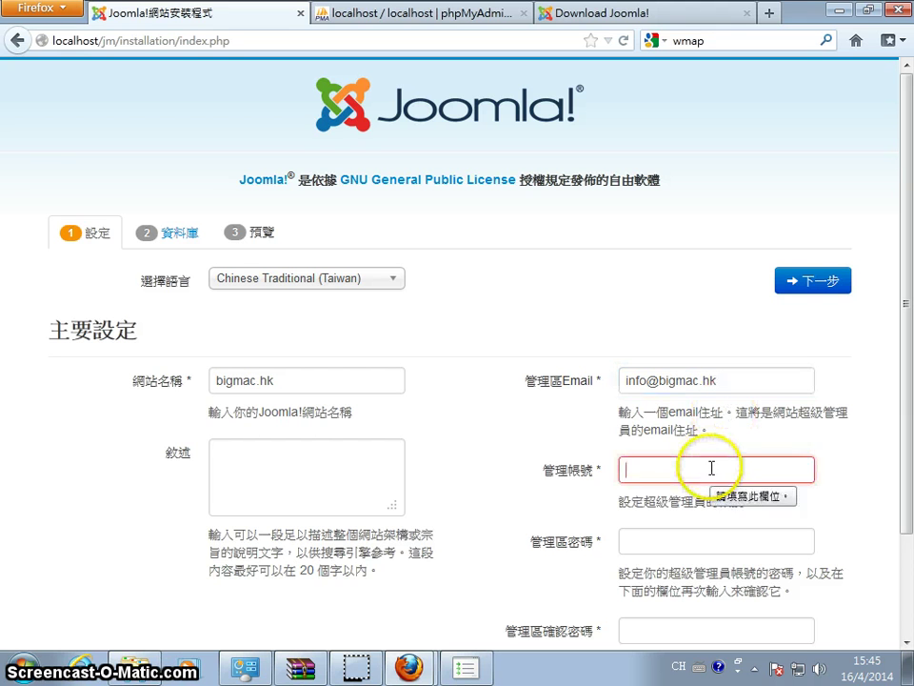
text(admin)
key(Tab)
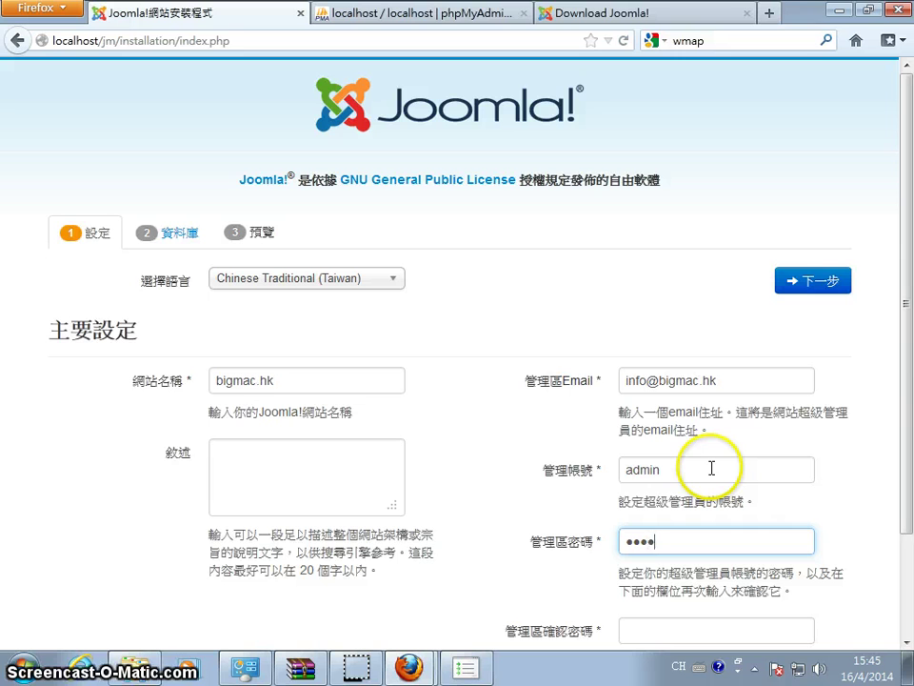
key(Tab)
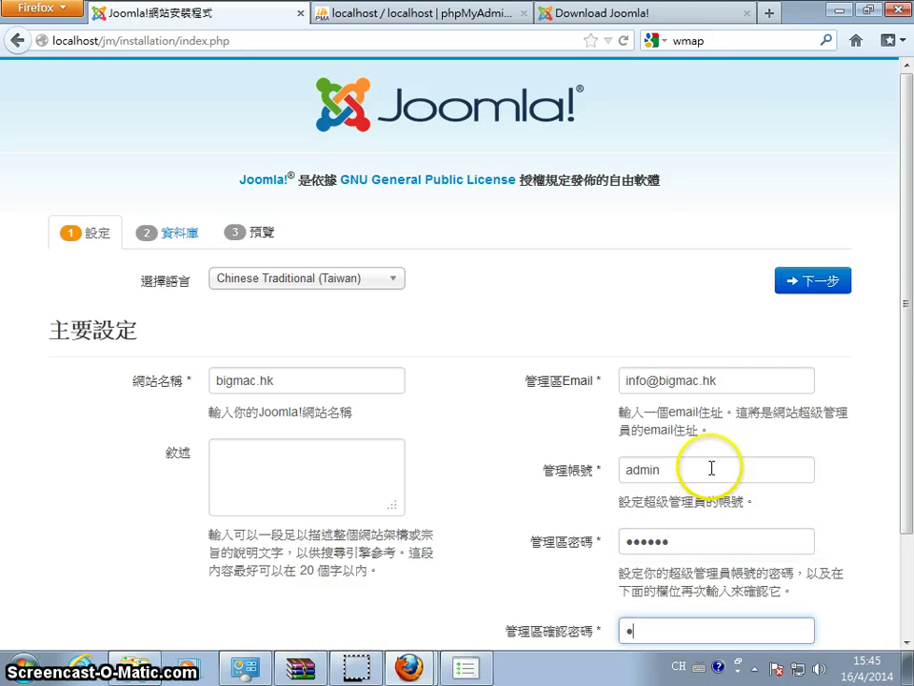
text(123456)
scroll(588, 518, down, 3)
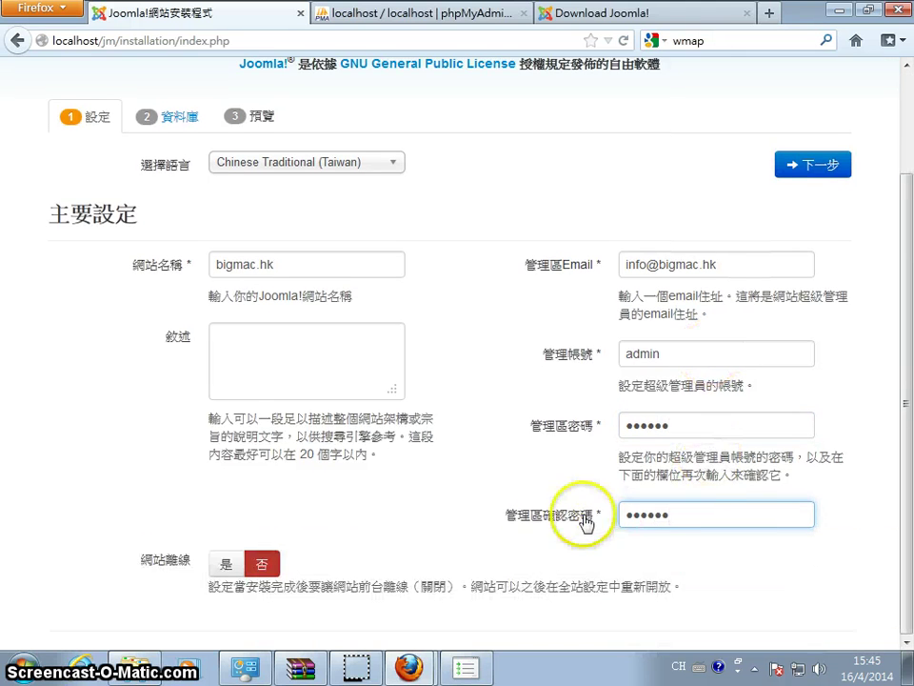
scroll(895, 238, up, 3)
click(807, 286)
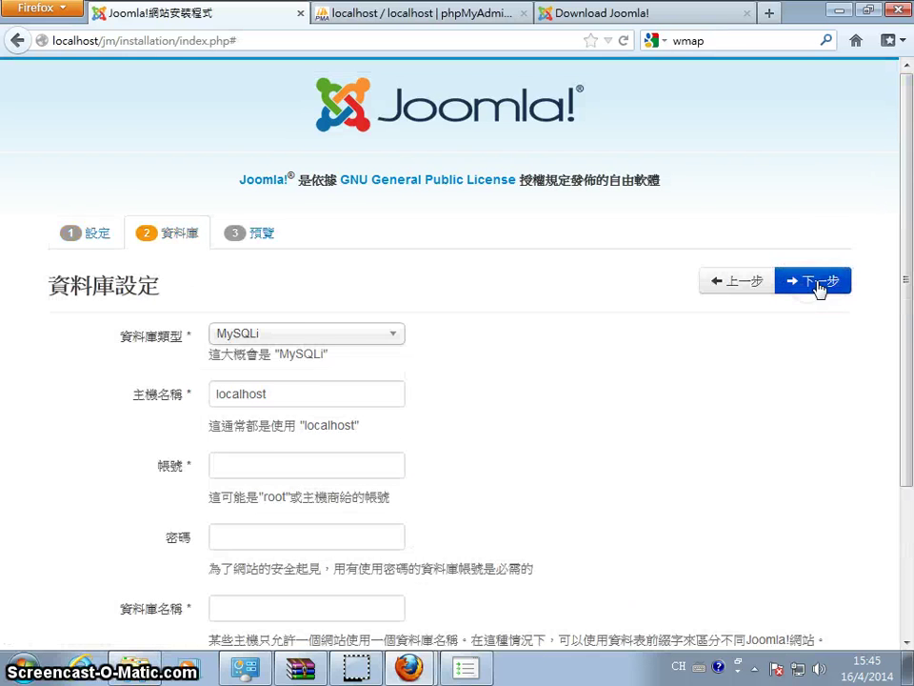
Enter database username root and database name joomla3, then continue
click(276, 468)
text(root)
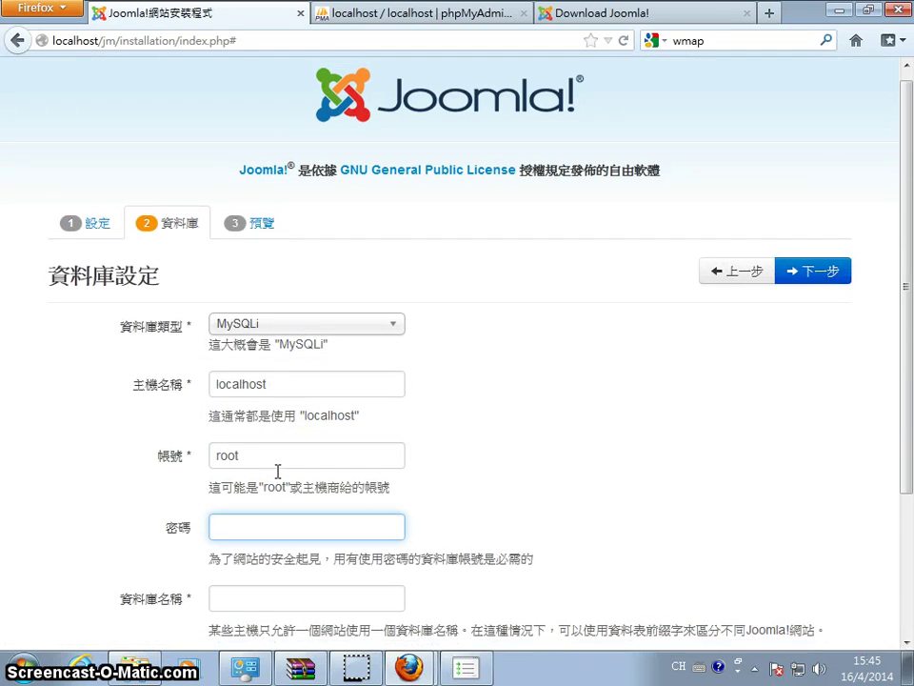
scroll(276, 469, down, 4)
click(231, 426)
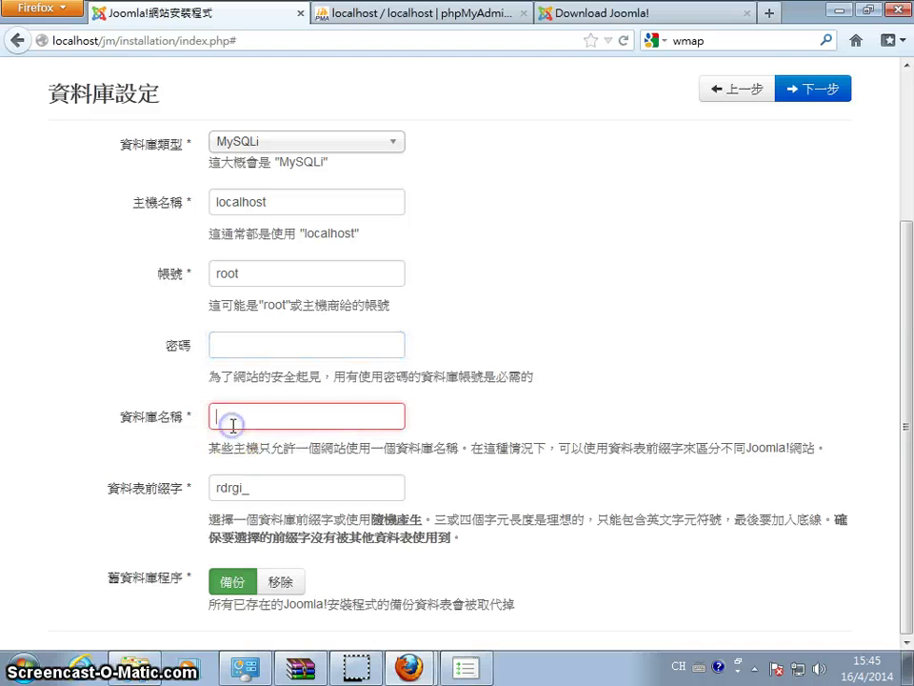
text(joomla3)
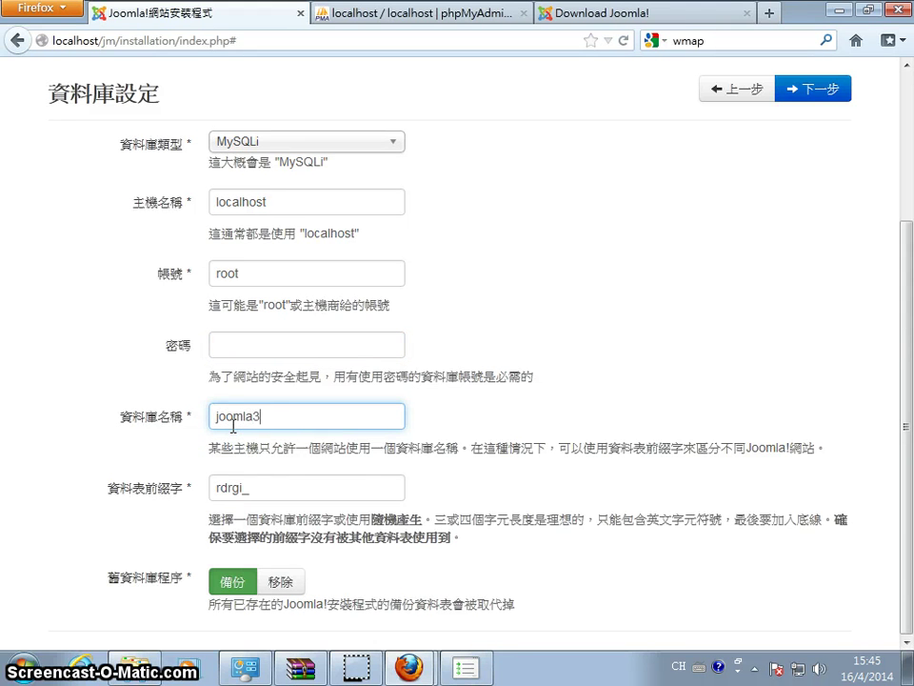
scroll(674, 266, up, 4)
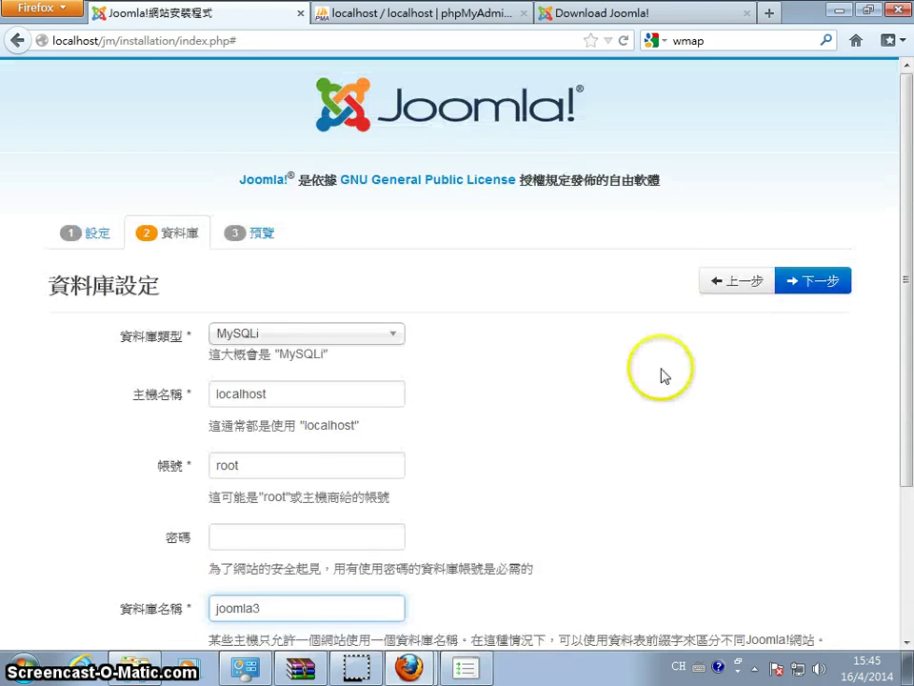
scroll(721, 313, down, 4)
scroll(721, 313, up, 4)
click(806, 280)
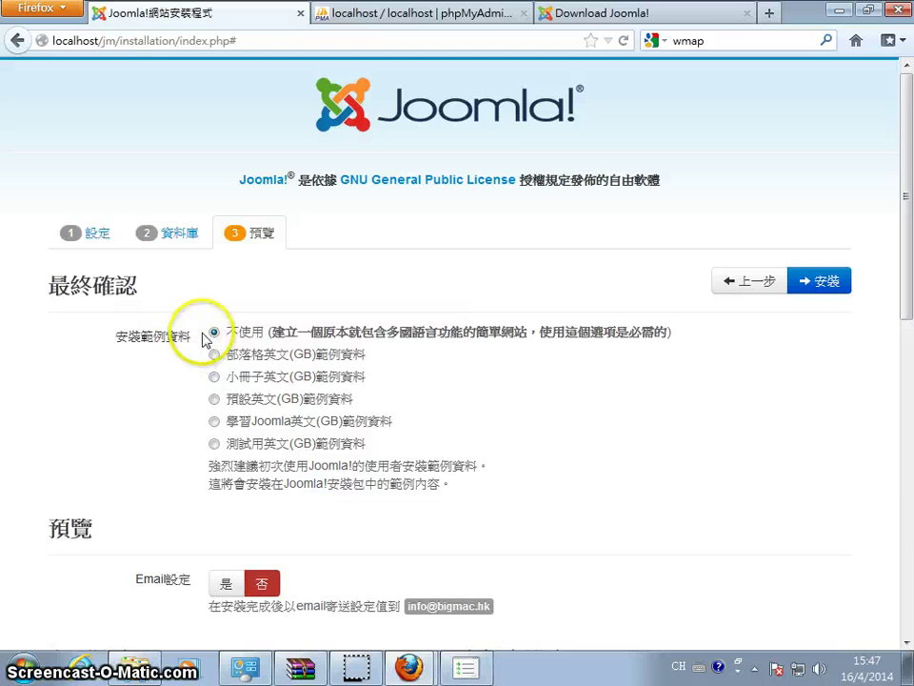
Review the confirmation summary and start the Joomla installation
scroll(207, 348, down, 3)
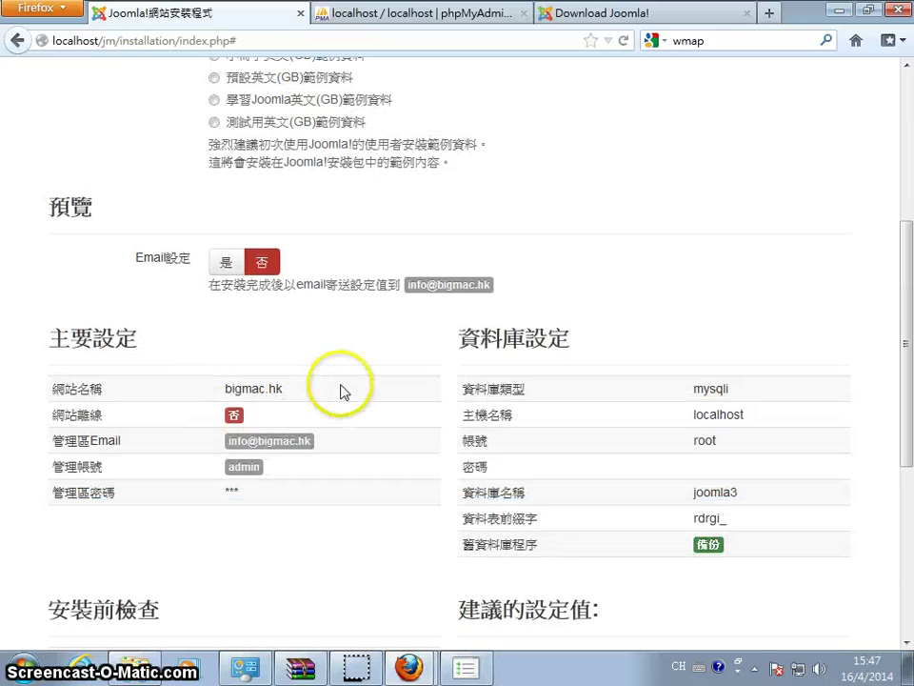
scroll(343, 389, down, 3)
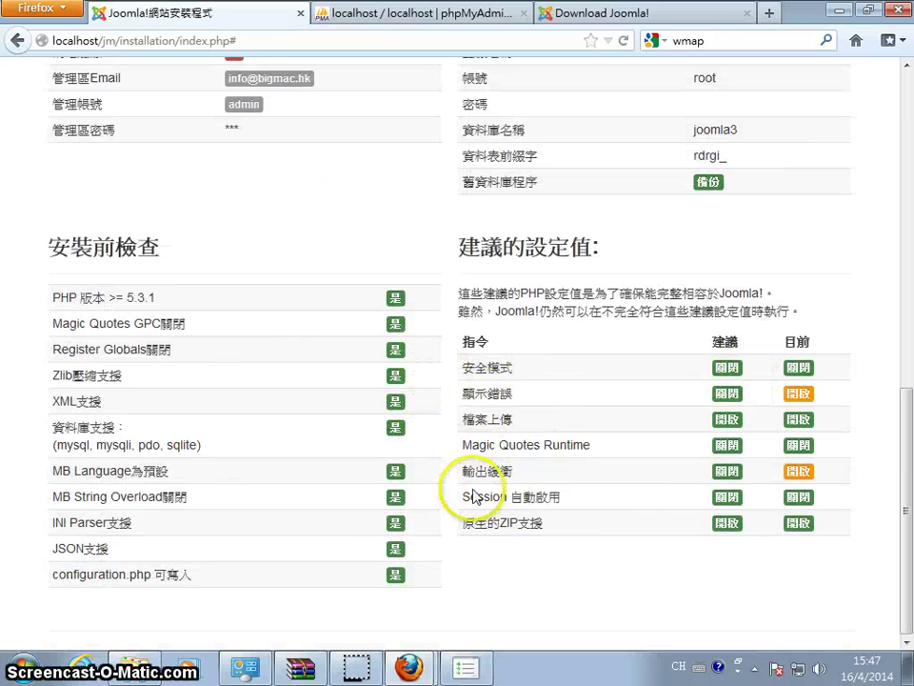
scroll(803, 400, up, 6)
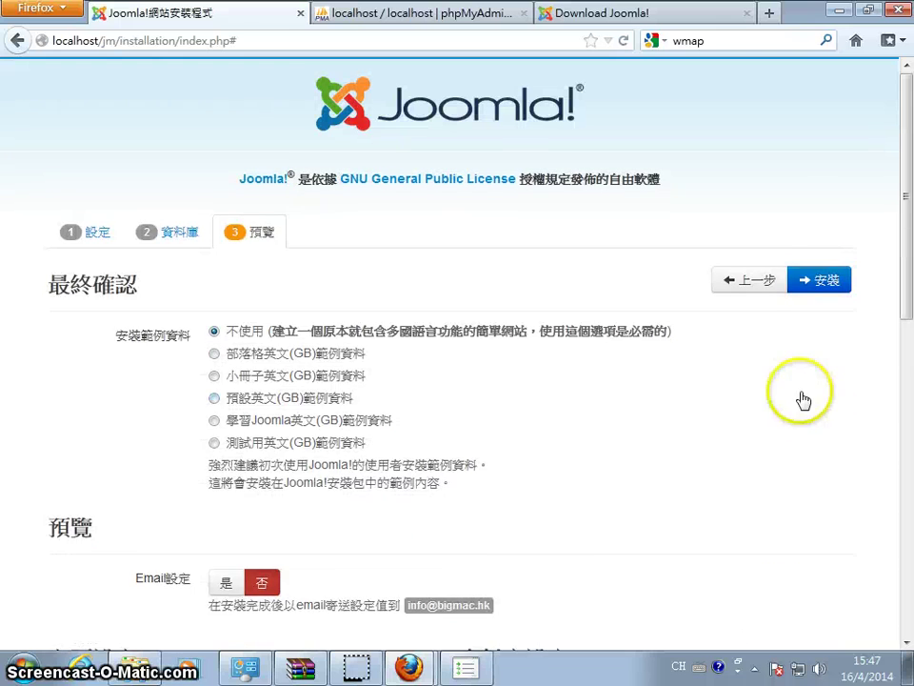
click(825, 280)
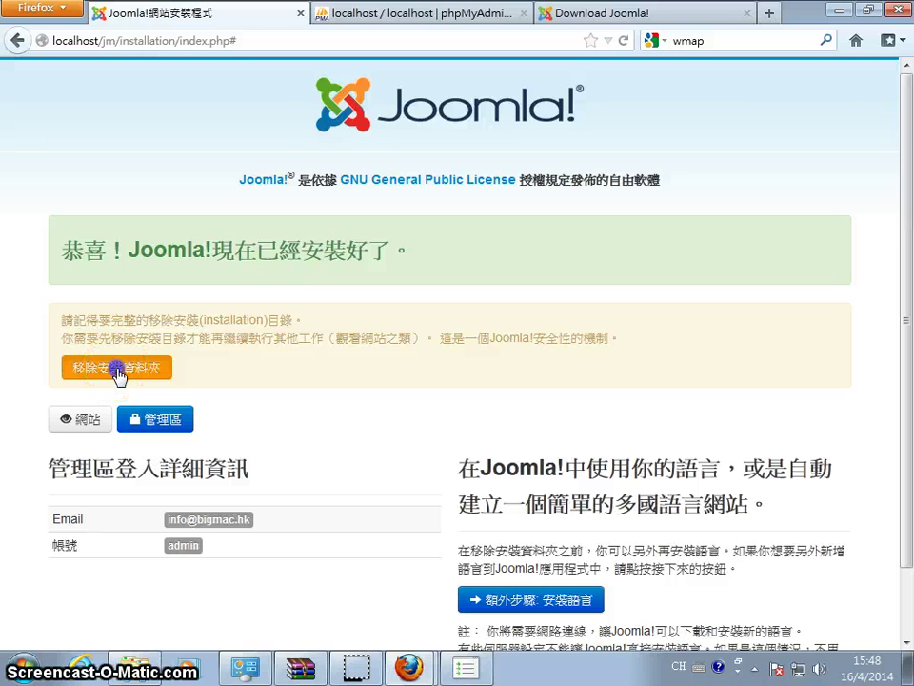
Delete Joomla's installation folder and go to the bigmac.hk administrator login page
click(118, 373)
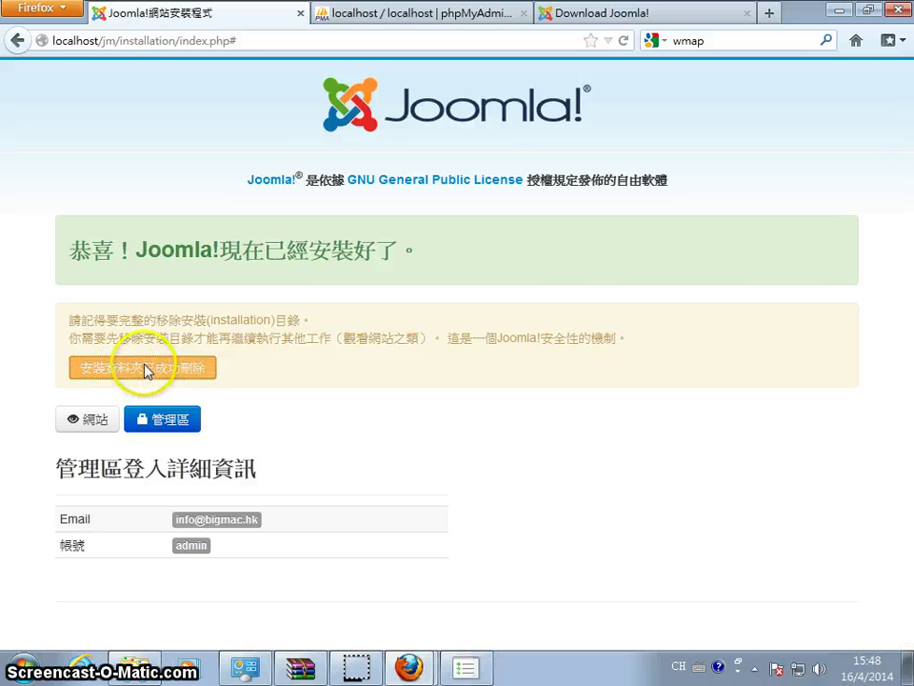
click(163, 422)
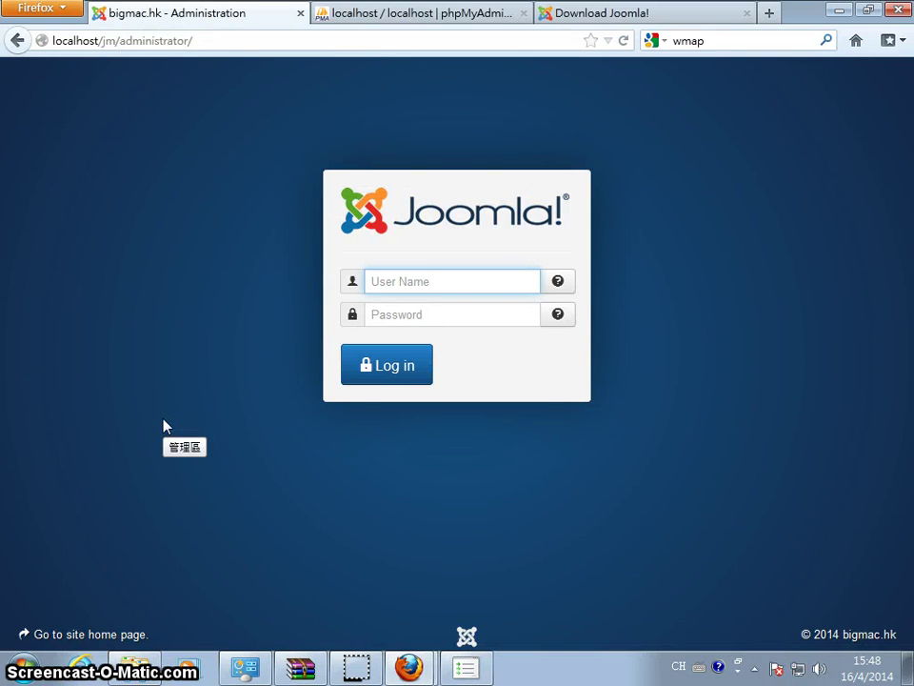
Sign in to the Joomla administrator with the admin username and password
click(477, 281)
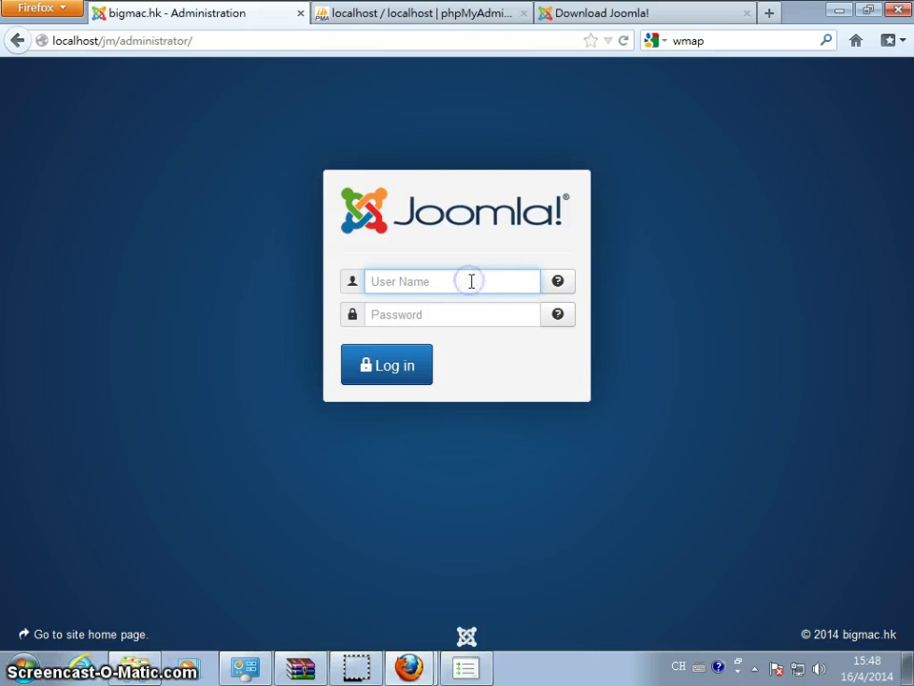
text(admin)
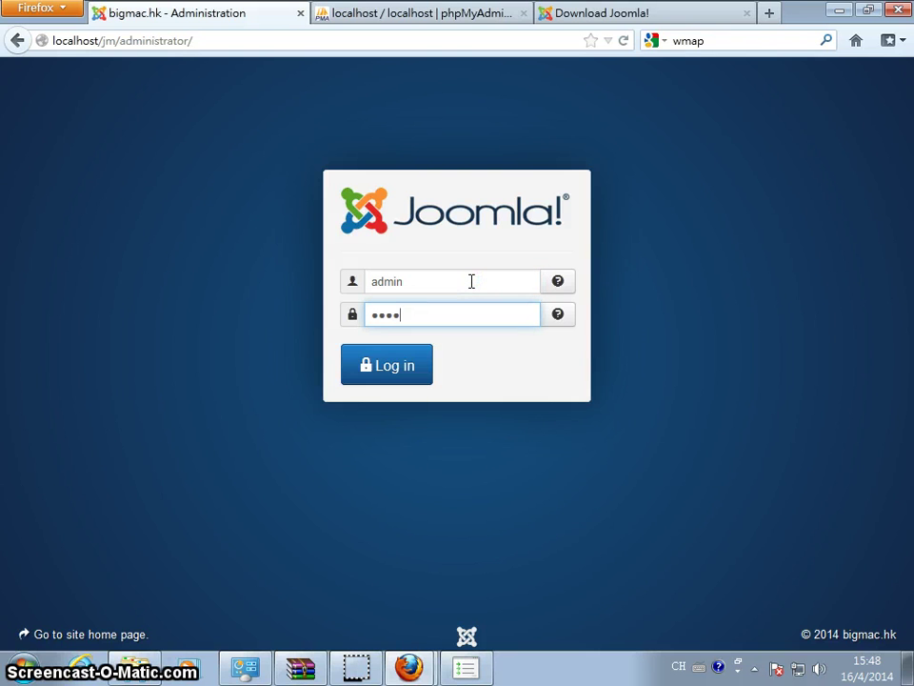
key(Return)
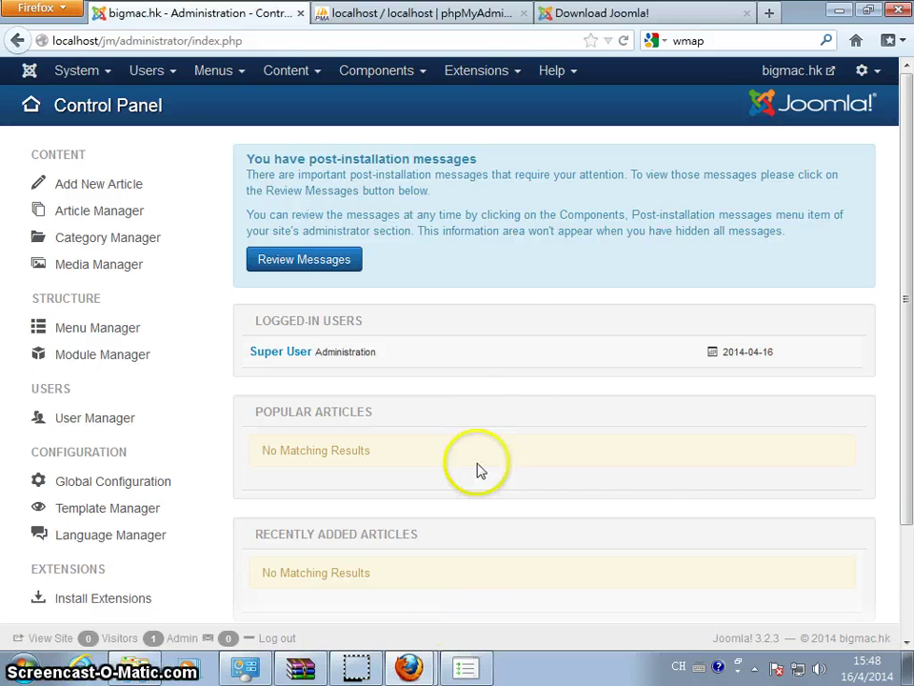
Open the bigmac.hk front-end home page in another tab, then return to the admin tab
click(805, 73)
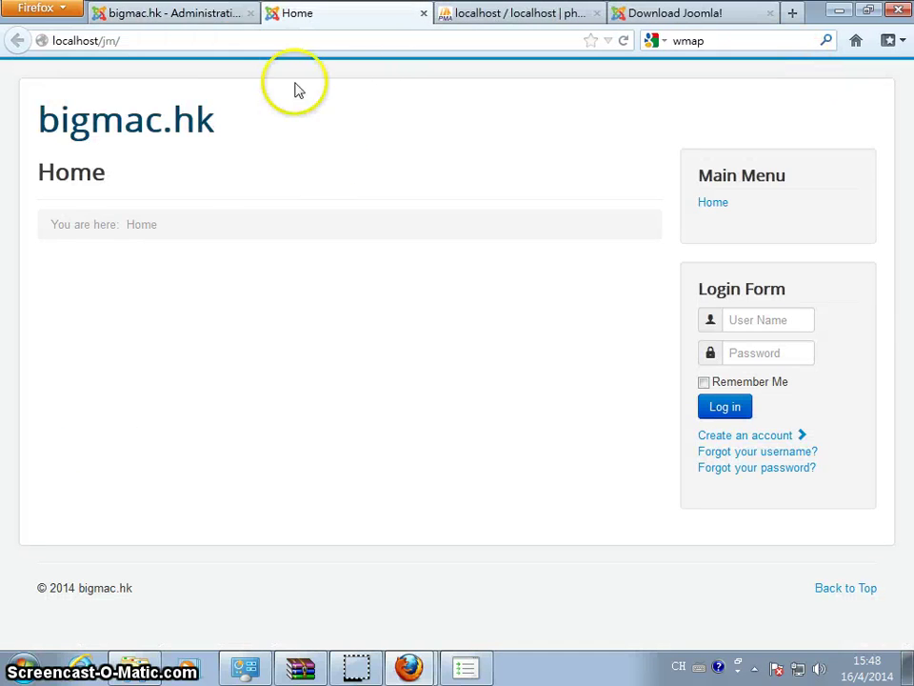
click(214, 13)
click(458, 72)
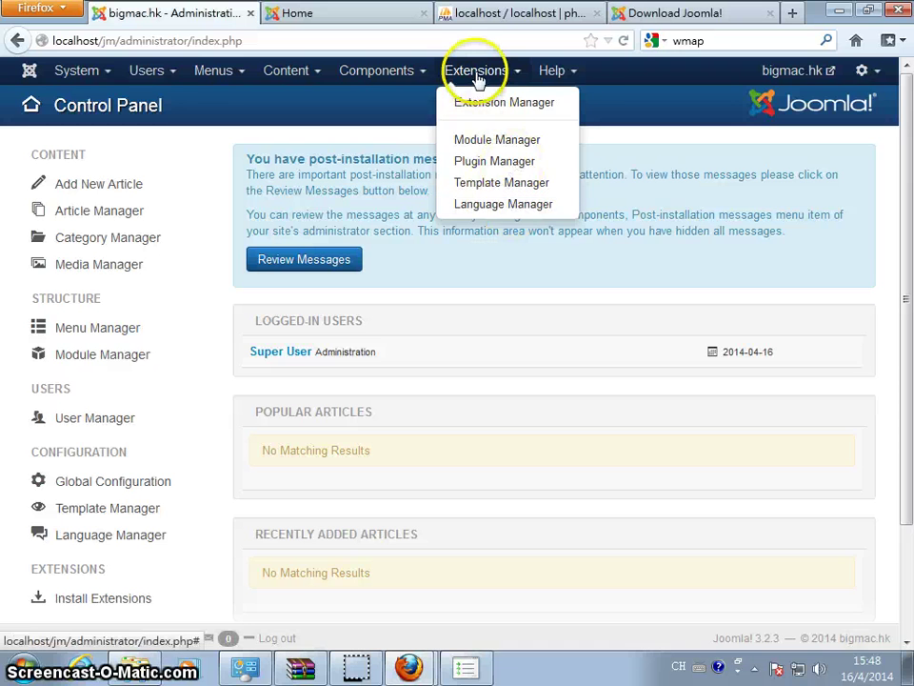
Go to Extensions > Language Manager and start installing a new language
click(477, 72)
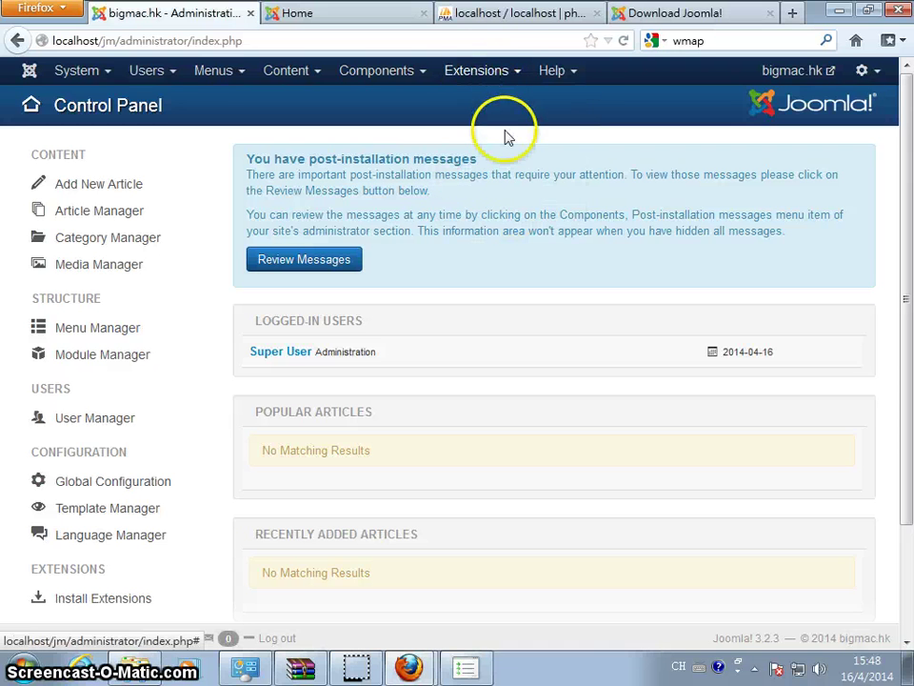
click(519, 74)
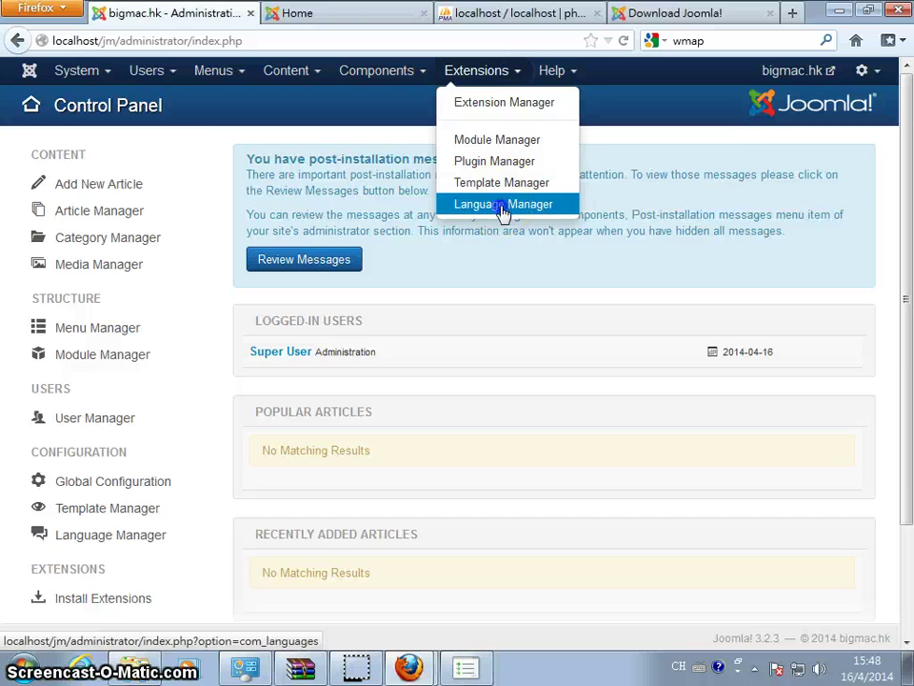
click(505, 206)
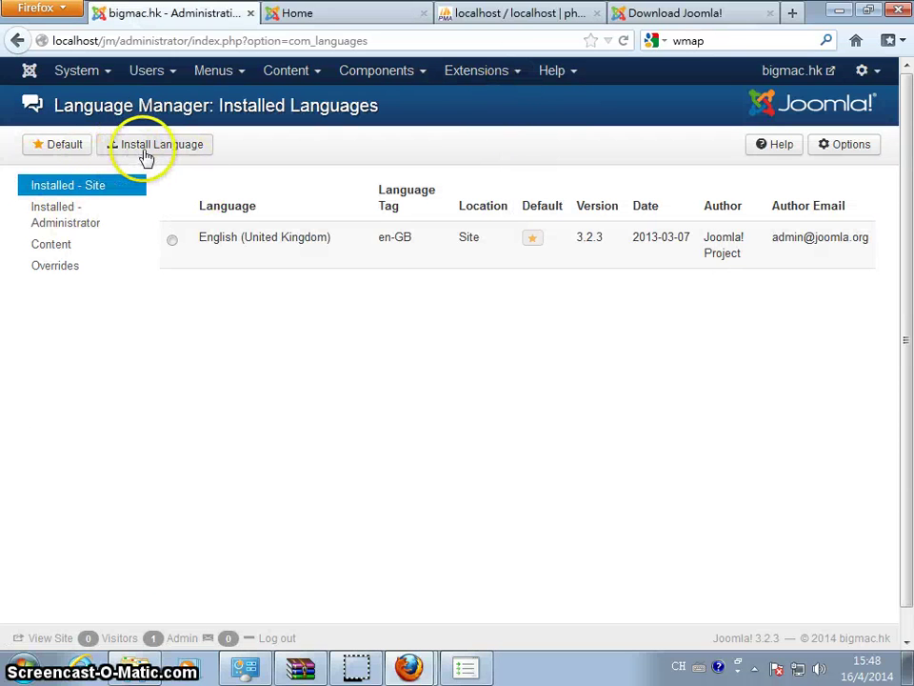
click(148, 154)
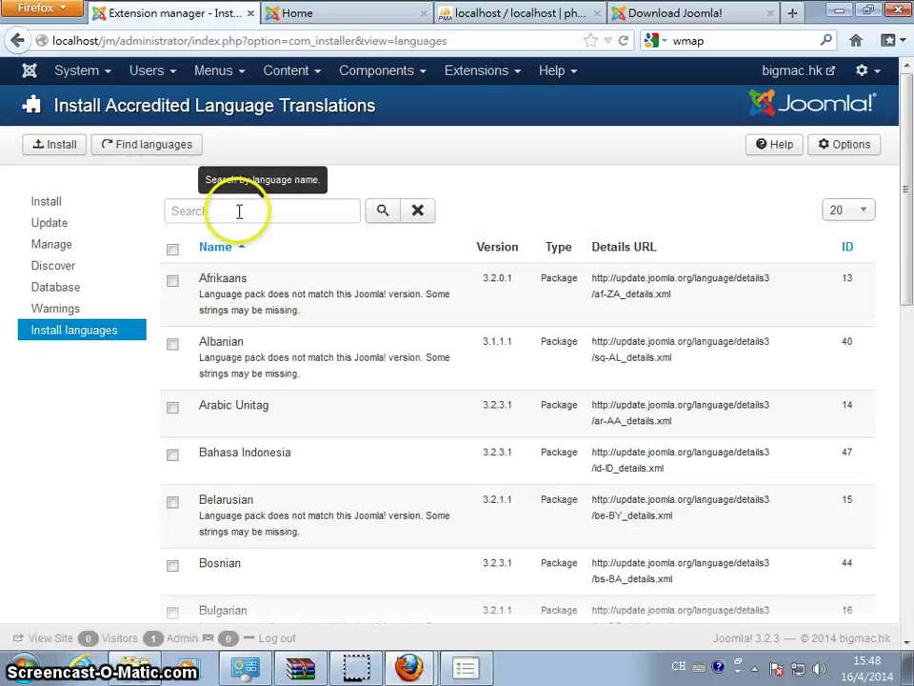
Search 'chinese' and install the Chinese Traditional language pack
click(240, 212)
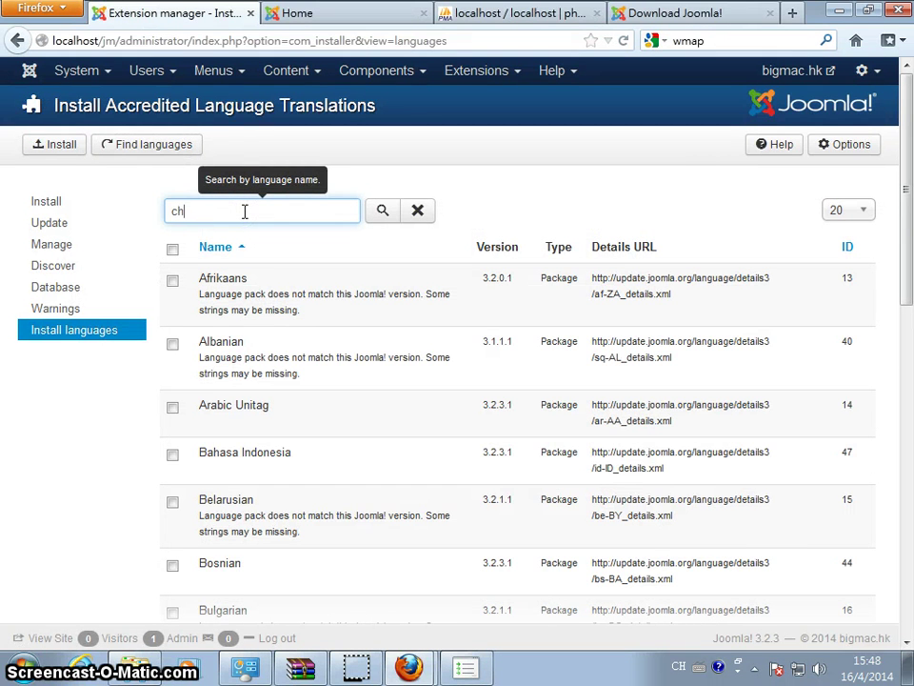
click(384, 212)
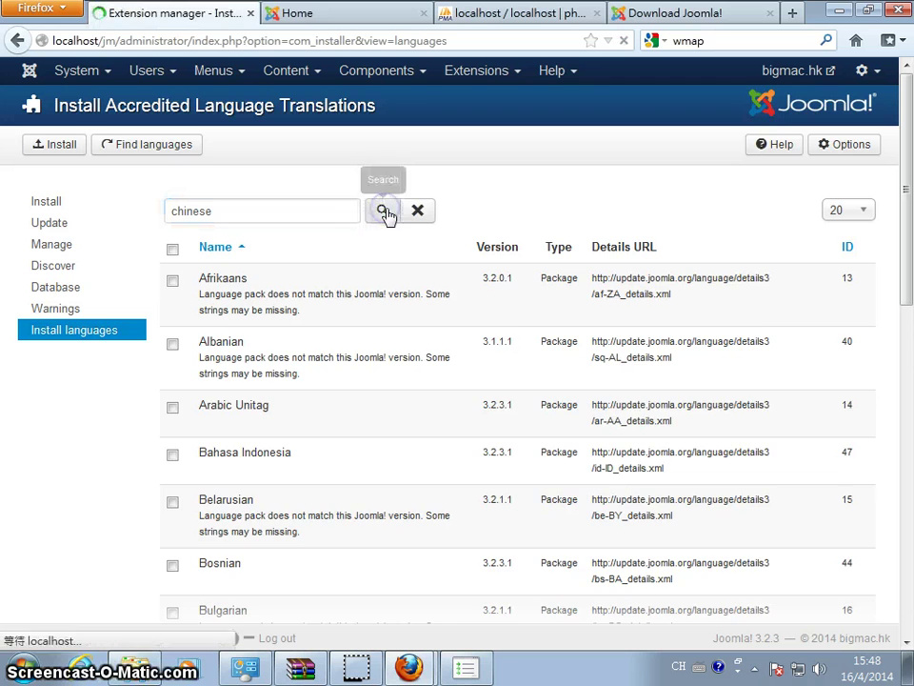
click(172, 346)
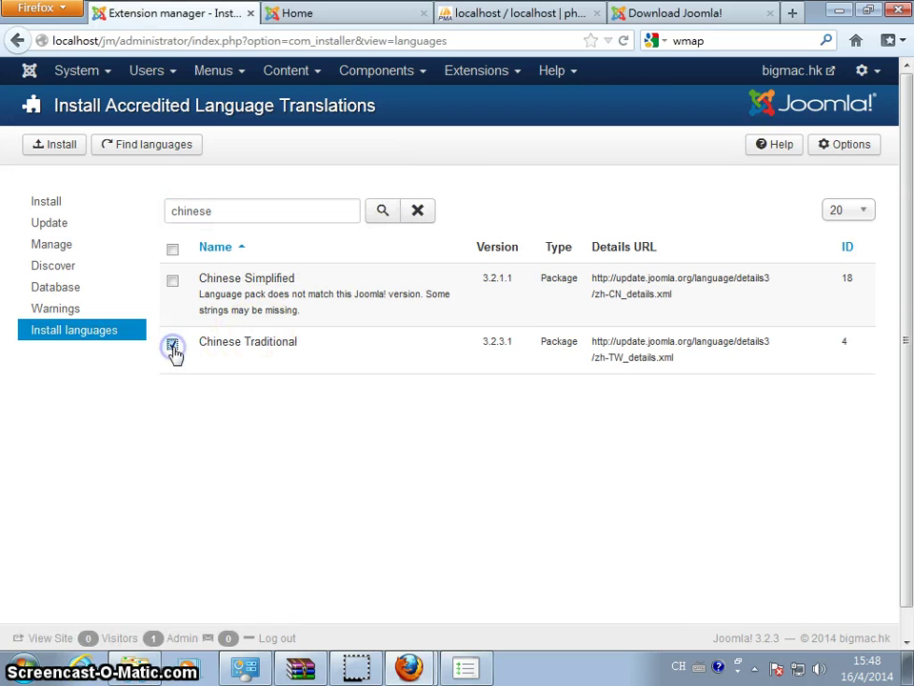
click(49, 145)
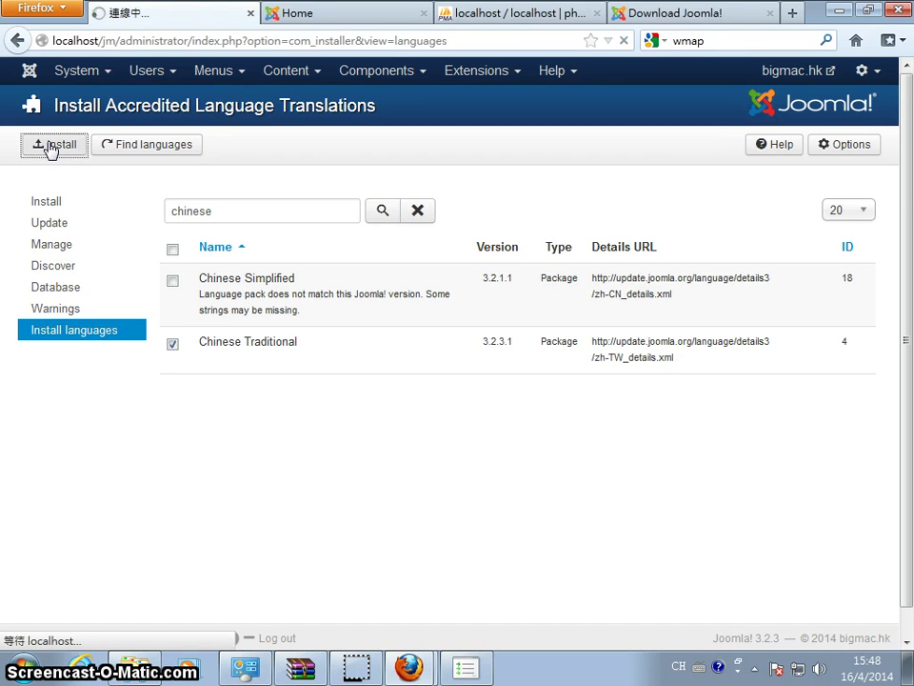
drag(134, 204, 261, 206)
click(284, 206)
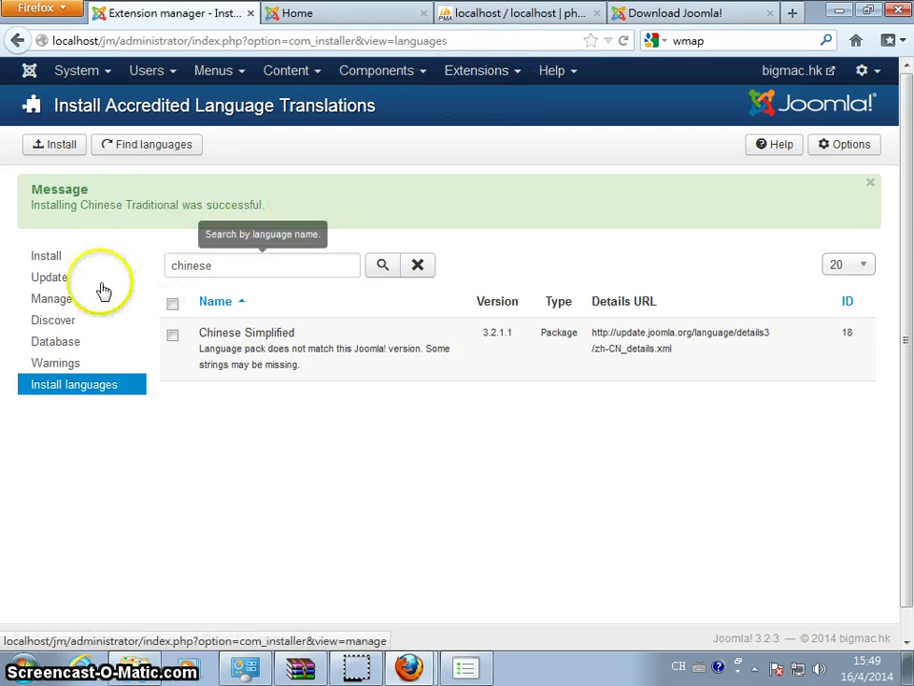
Make zh-TW the default language under Installed - Site in the Language Manager
click(481, 74)
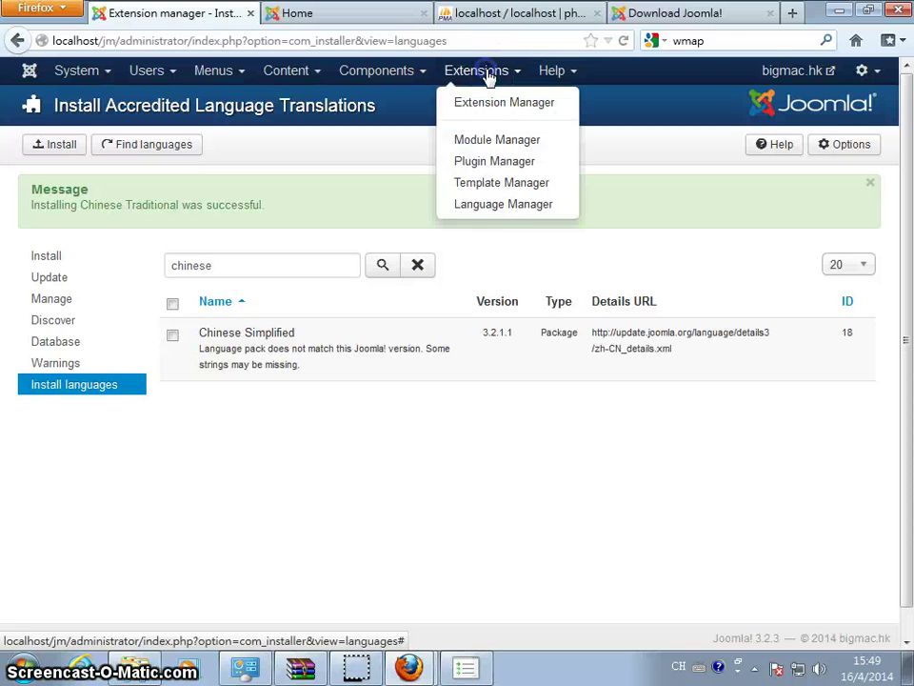
click(497, 206)
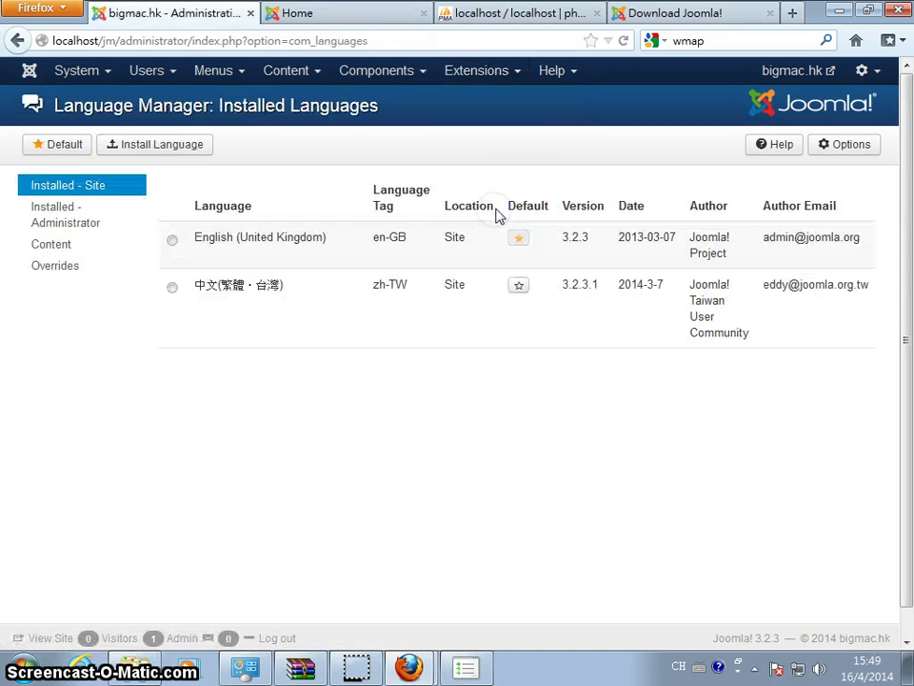
click(173, 288)
click(520, 286)
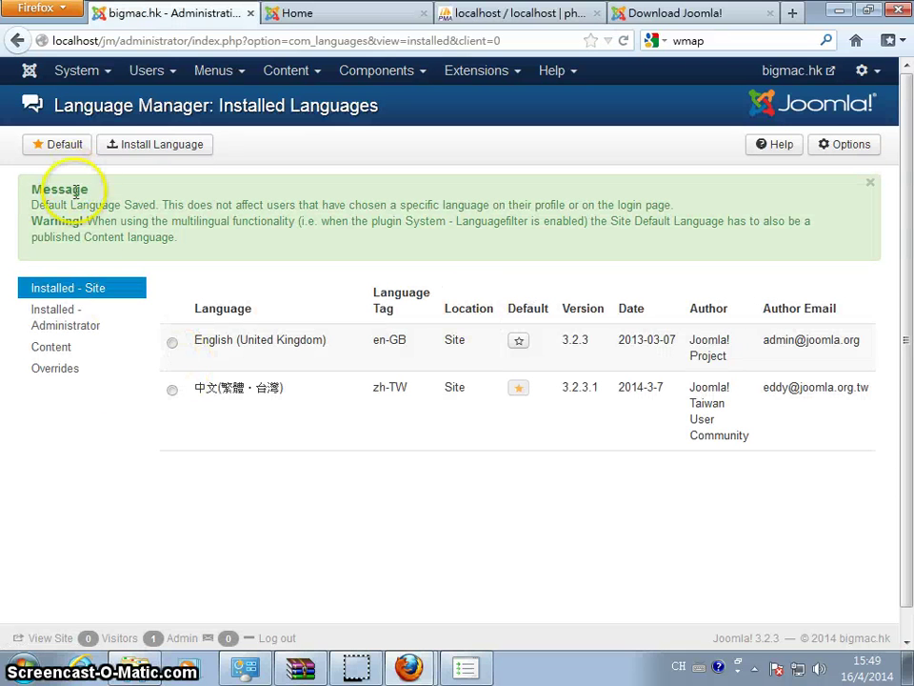
Make zh-TW the default administrator language too, then return to the Control Panel
click(55, 324)
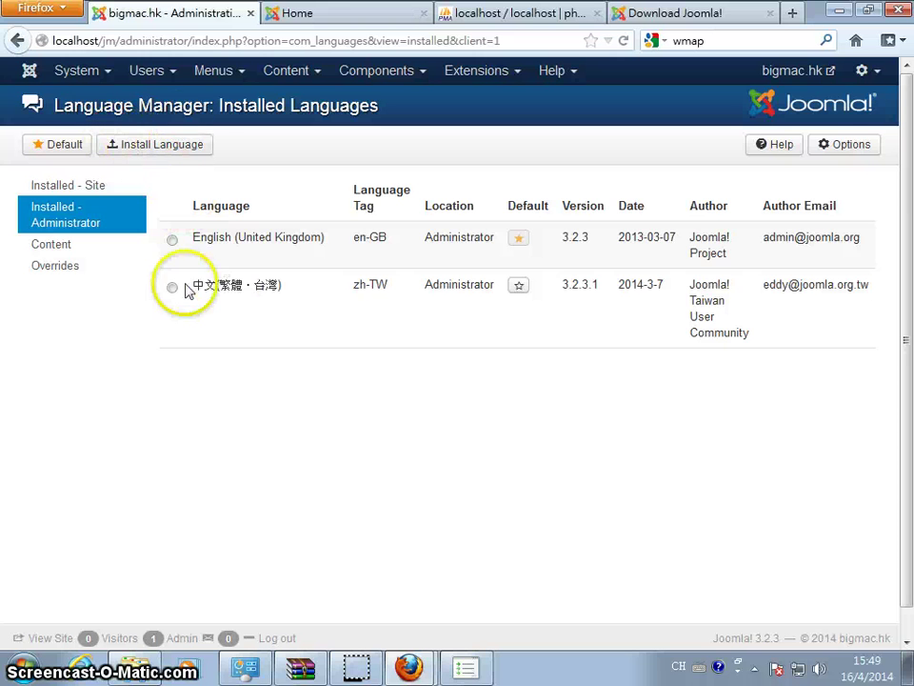
click(518, 288)
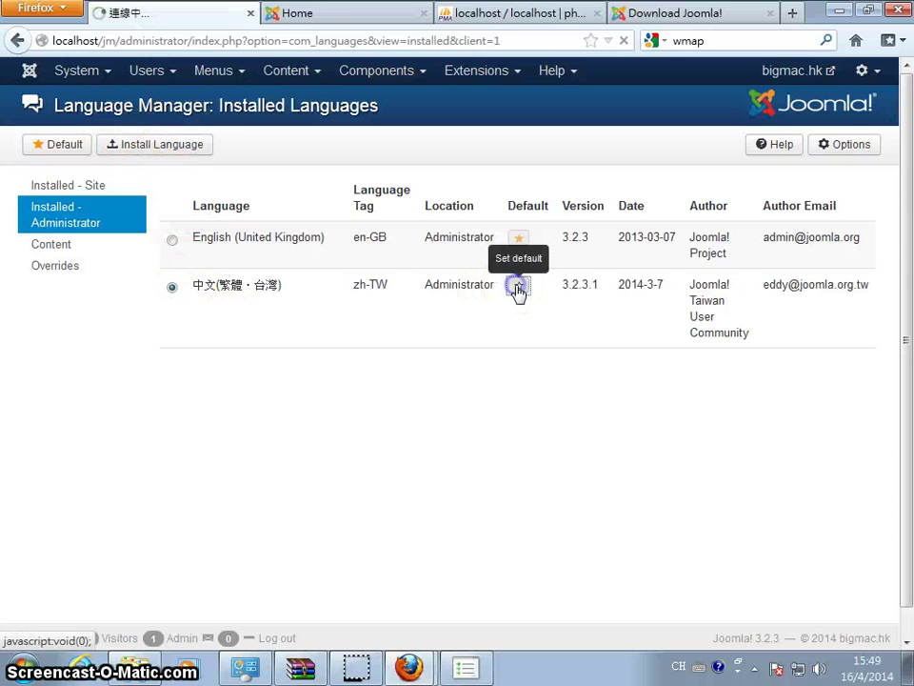
click(69, 72)
click(85, 104)
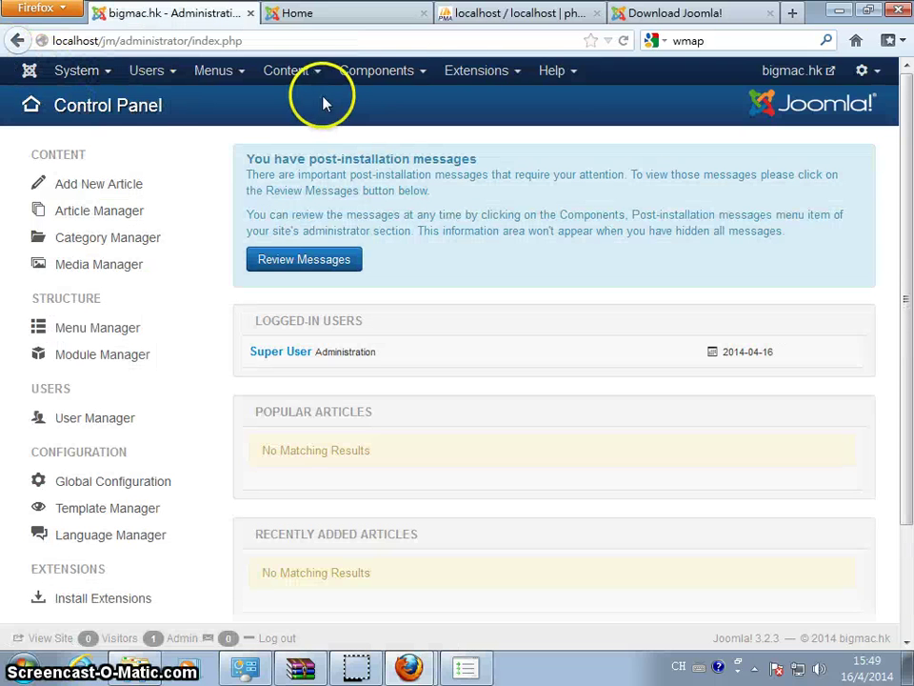
In Edit Account's Basic Settings, choose 中文(繁體・台灣) as the Frontend Language
click(874, 73)
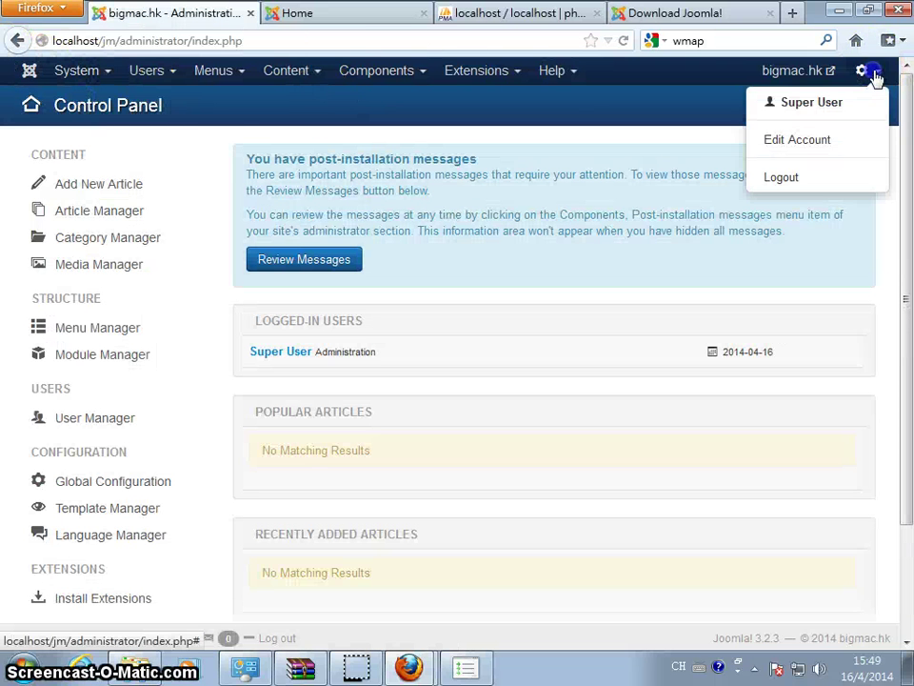
click(814, 143)
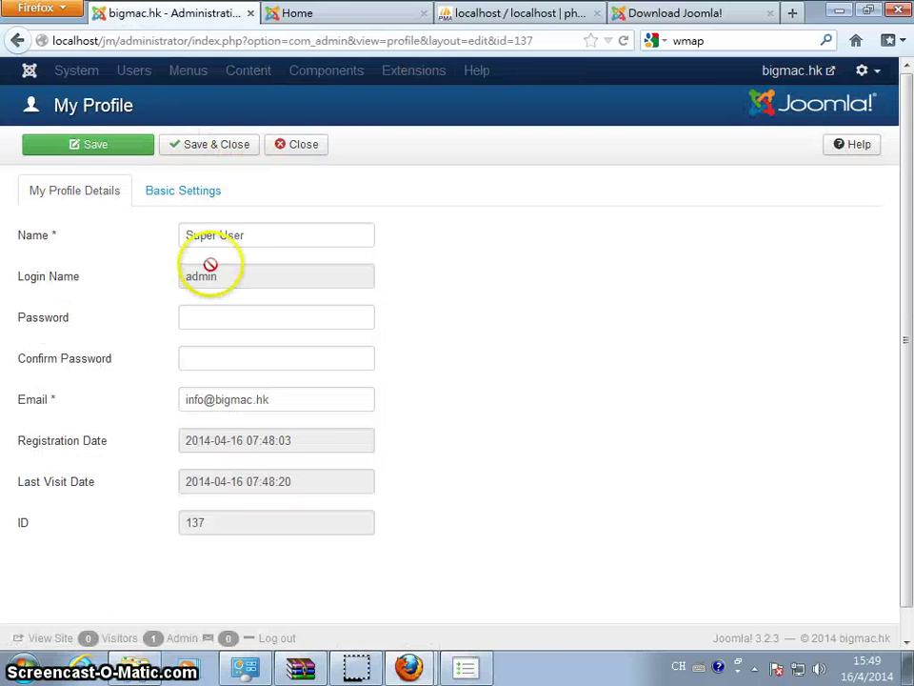
click(175, 195)
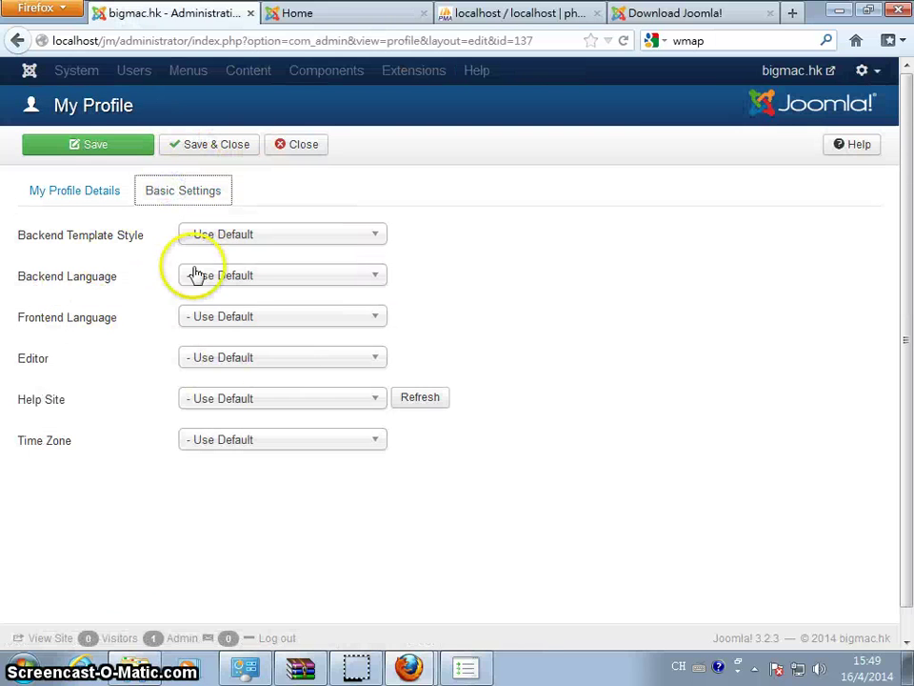
click(328, 317)
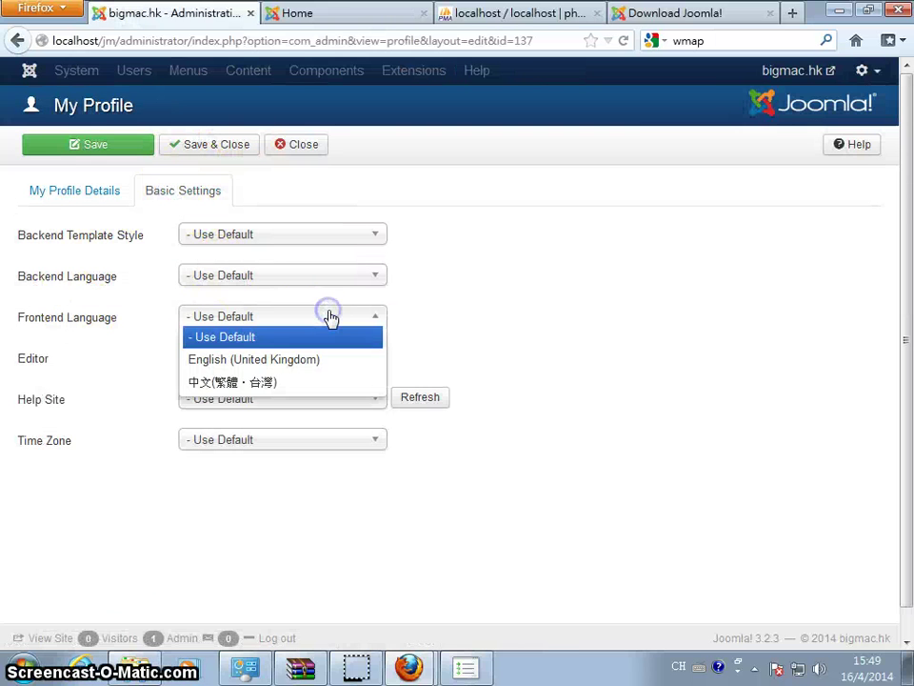
click(303, 383)
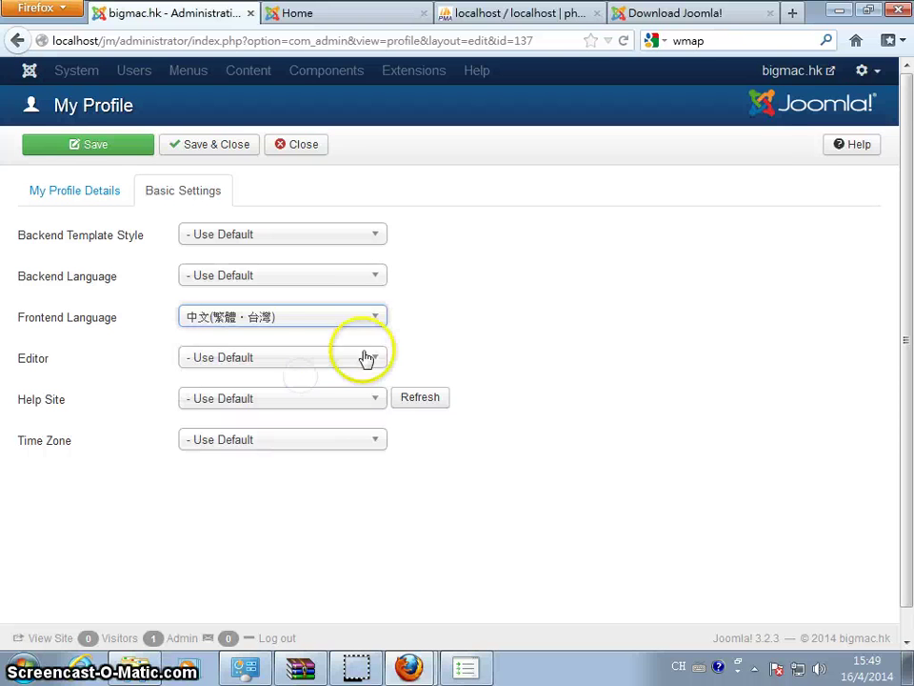
Save and close the profile, then reload the Control Panel
click(96, 144)
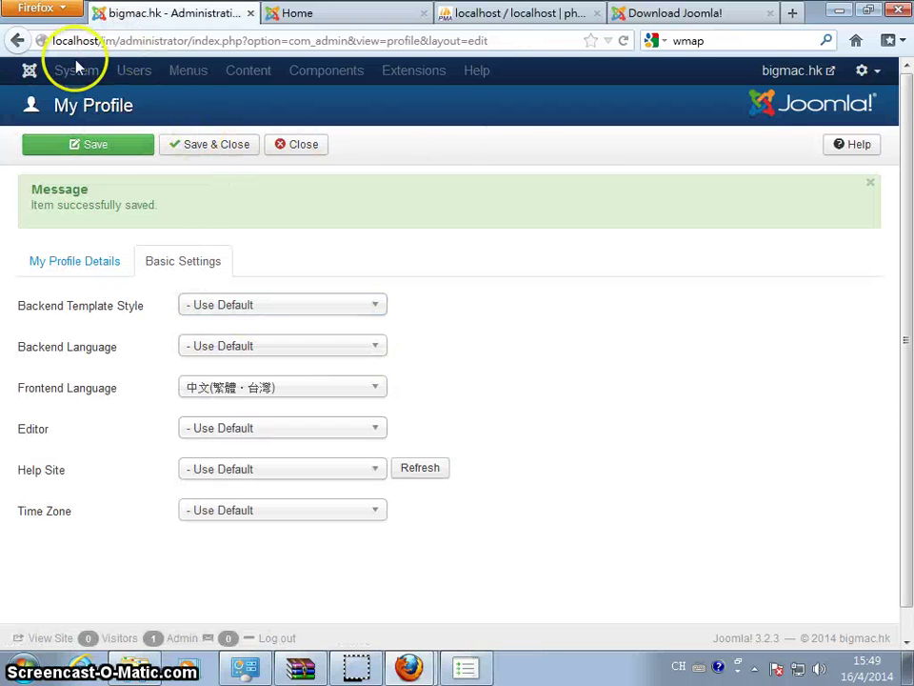
click(188, 146)
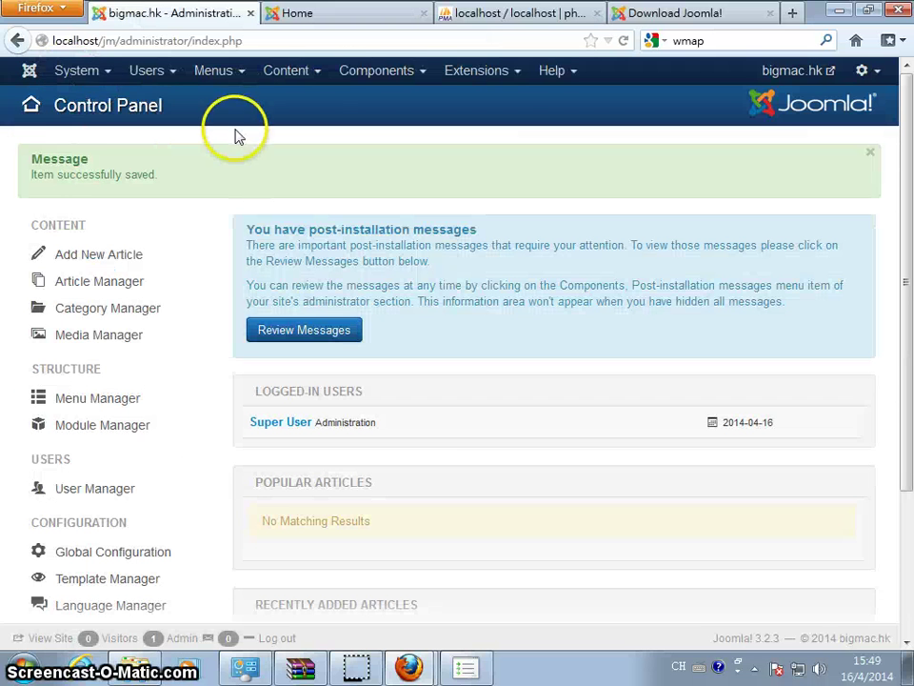
click(76, 76)
click(88, 111)
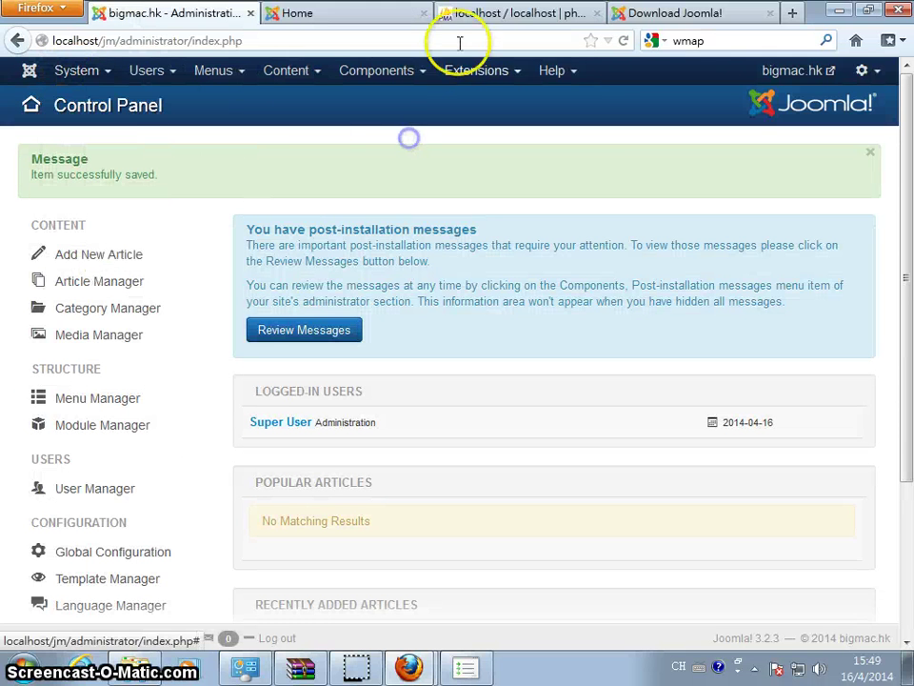
Log out and back in, so the Control Panel appears in Chinese as 控制台
click(864, 71)
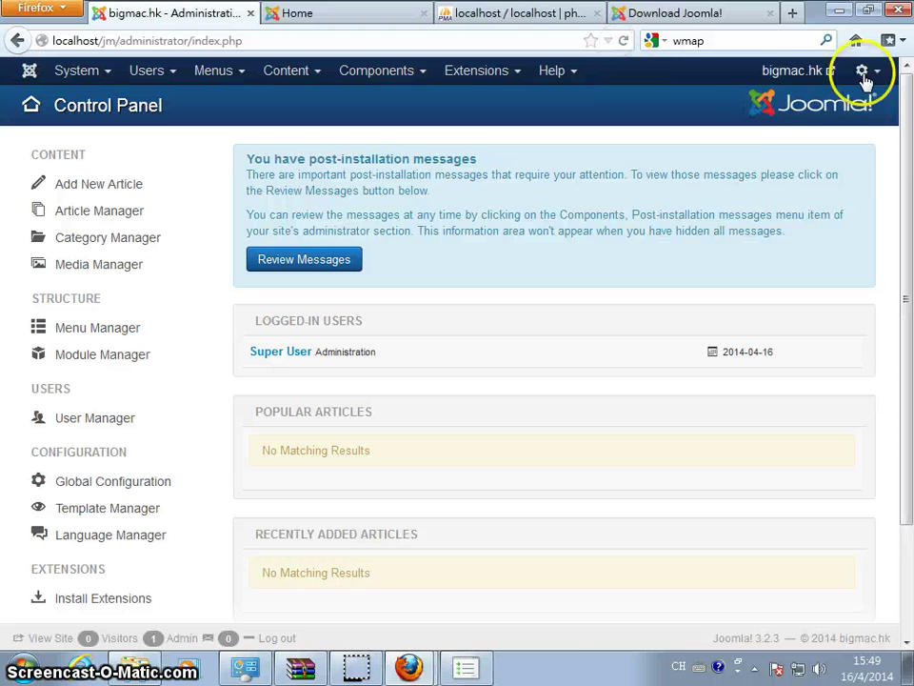
click(782, 175)
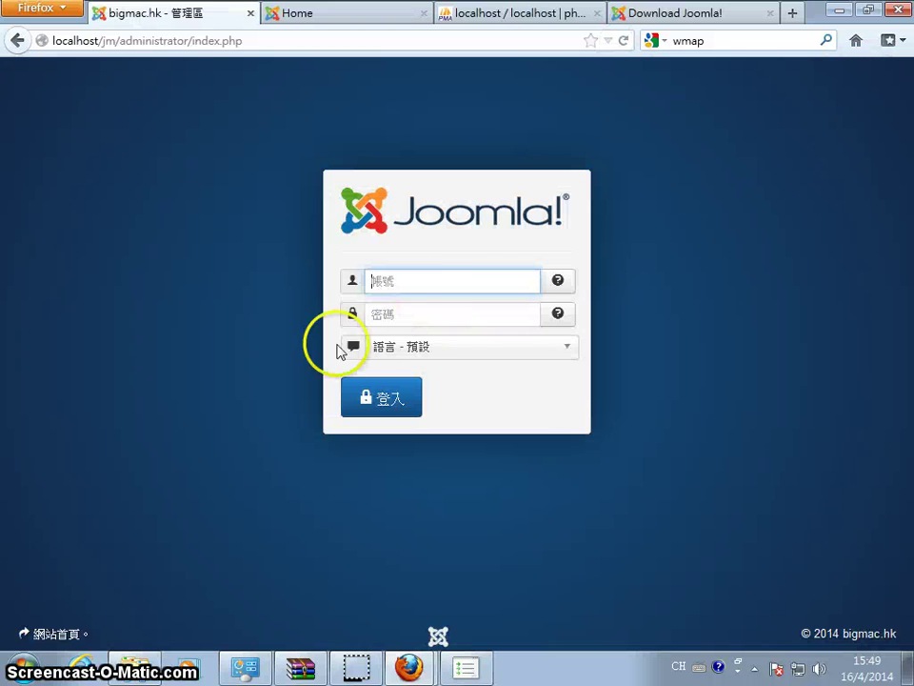
click(467, 278)
key(Tab)
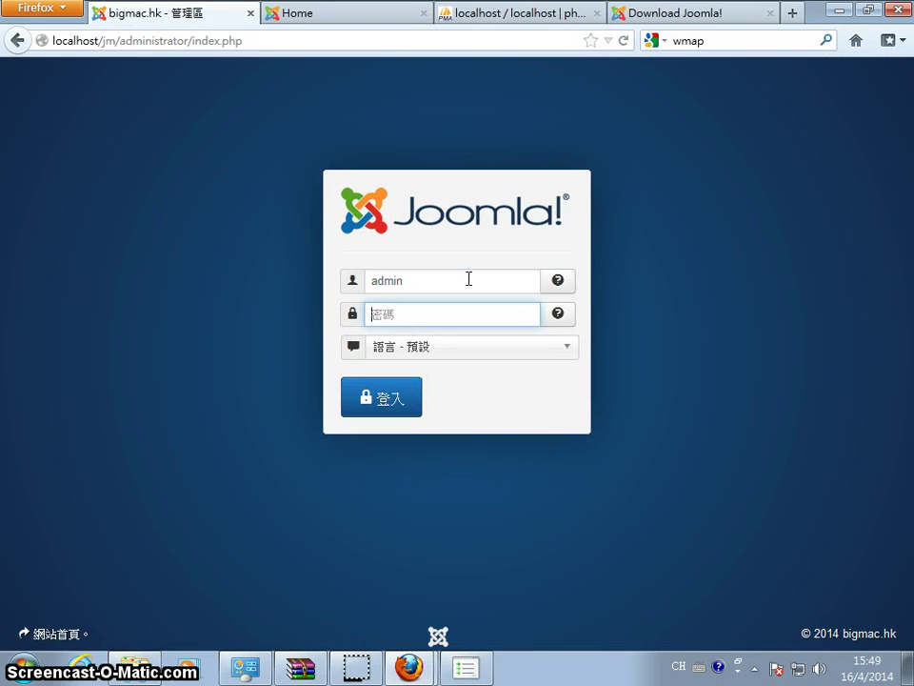
key(Return)
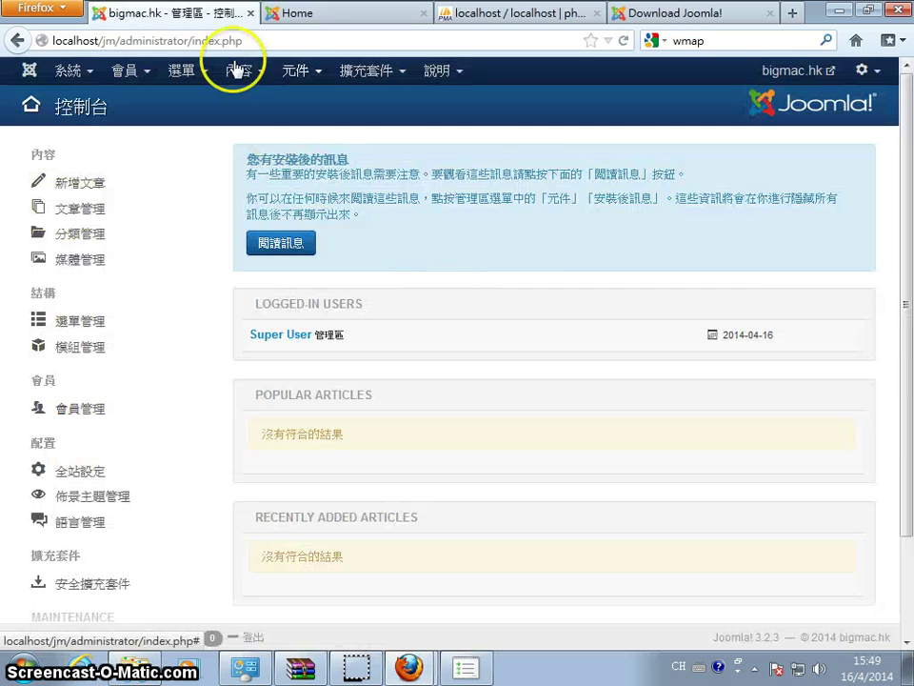
click(438, 70)
click(619, 71)
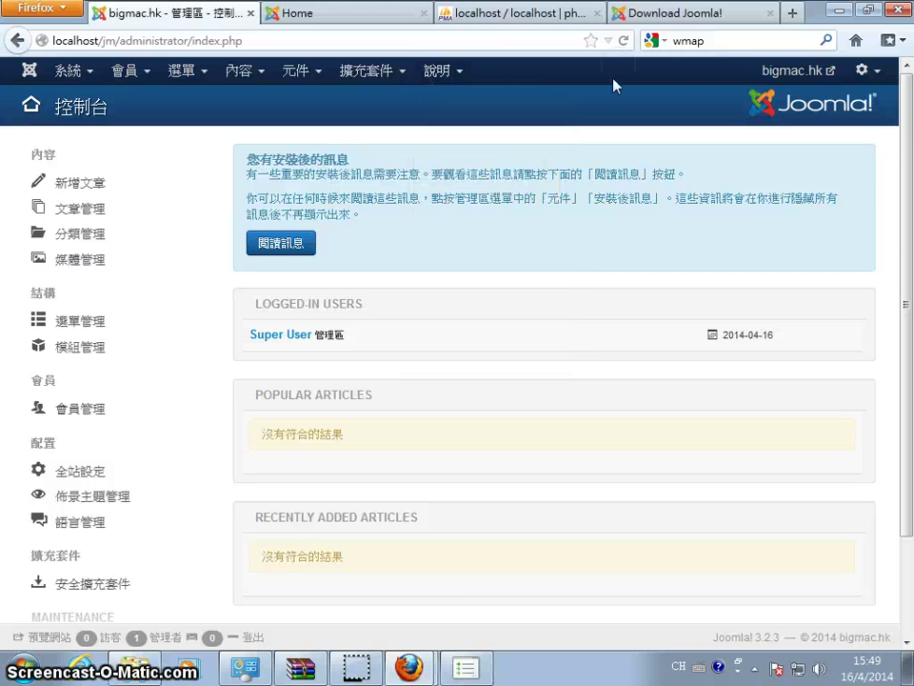